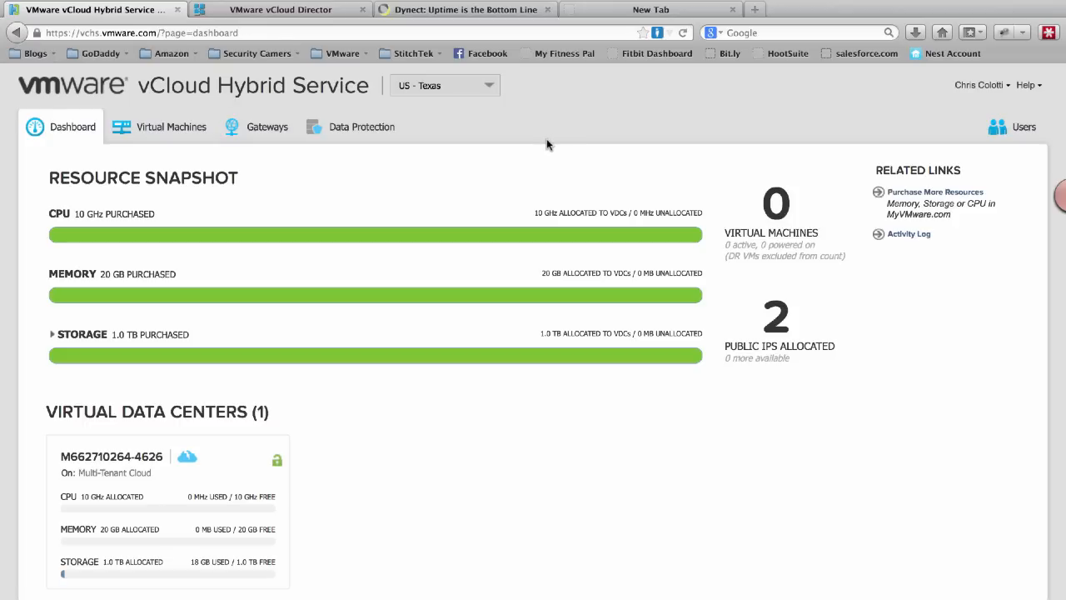
Switch to the vSphere Web Client and show the replication details of the outgoing replication for vmtm-WP01
{"action": "key", "text": "super+Tab"}
{"action": "key", "text": "super+Tab"}
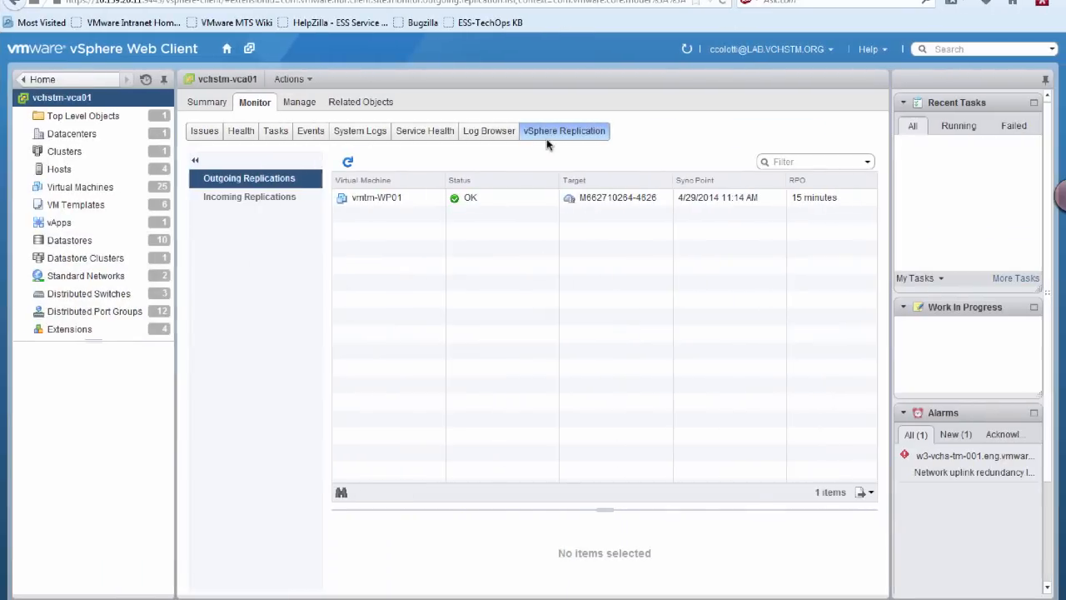
{"action": "left_click", "coordinate": [360, 198]}
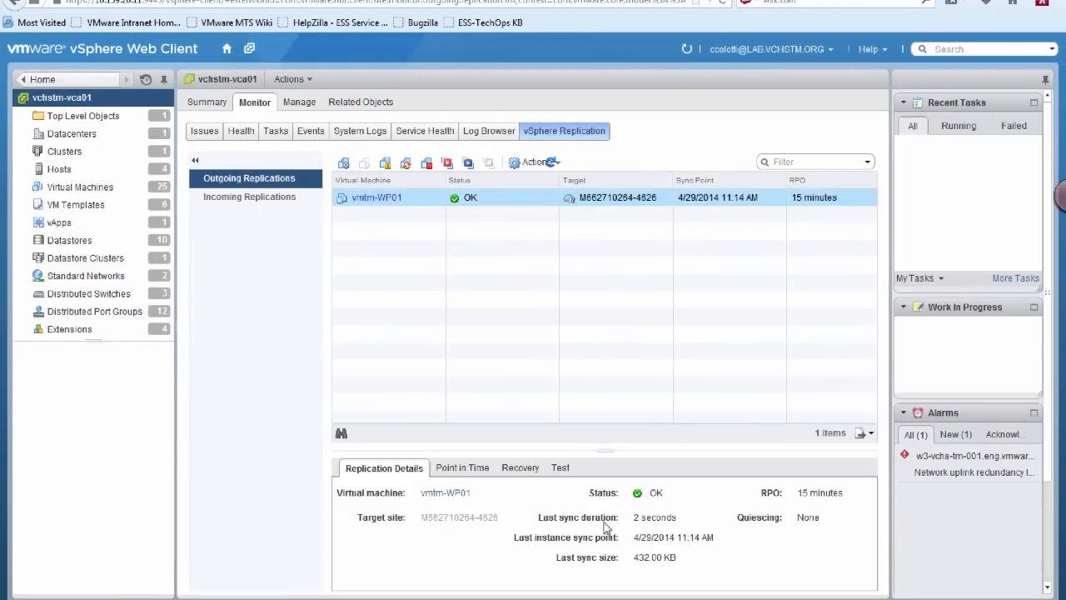
Return to vCloud Hybrid Service and view the replications of the multi-tenant virtual data center
{"action": "key", "text": "ctrl+Left"}
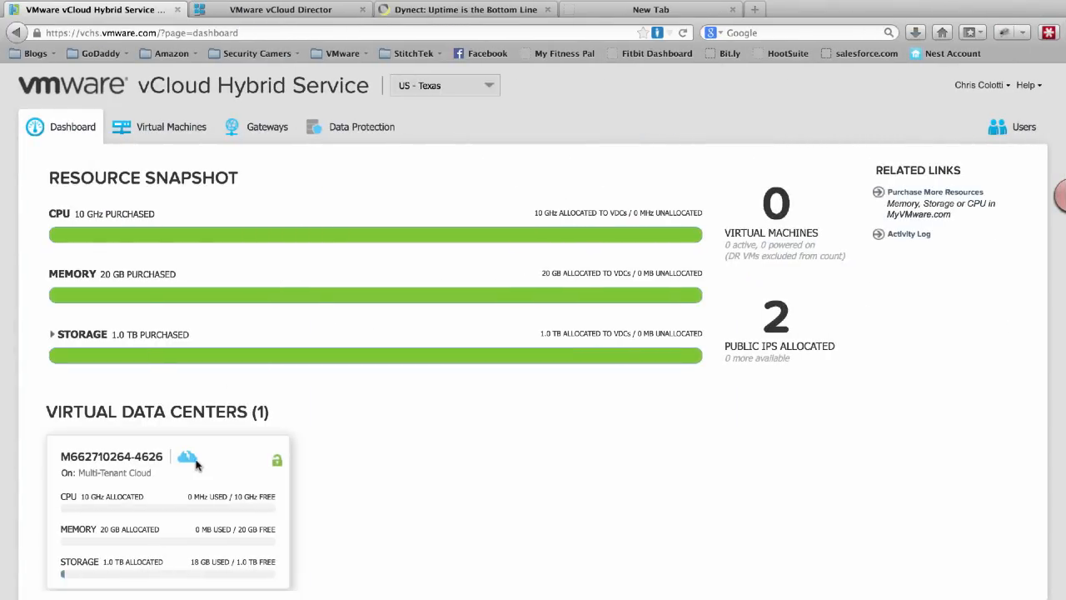
{"action": "left_click", "coordinate": [198, 464]}
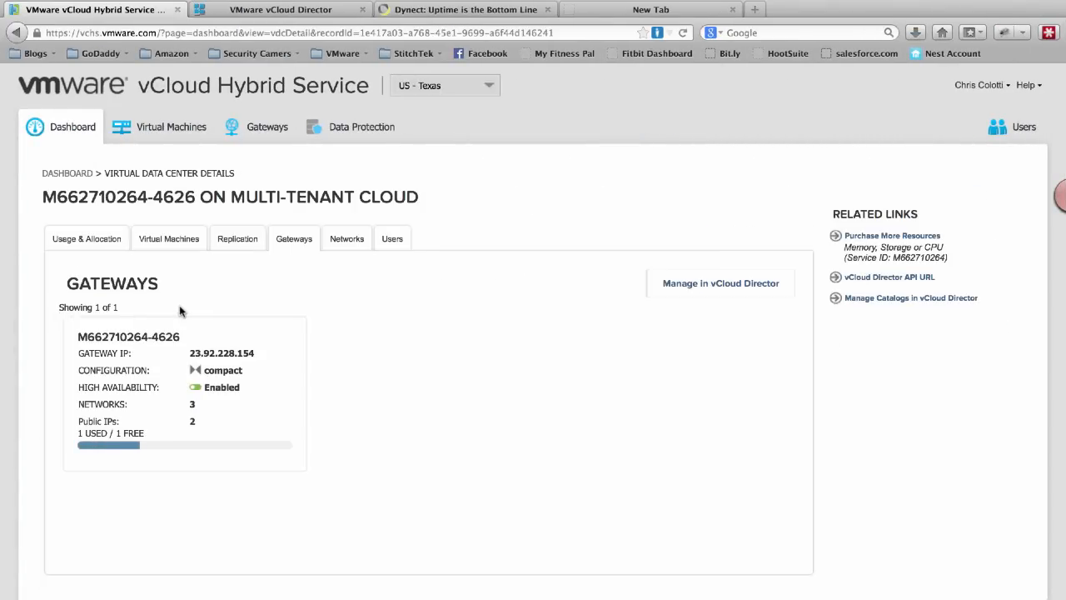
{"action": "left_click", "coordinate": [237, 244]}
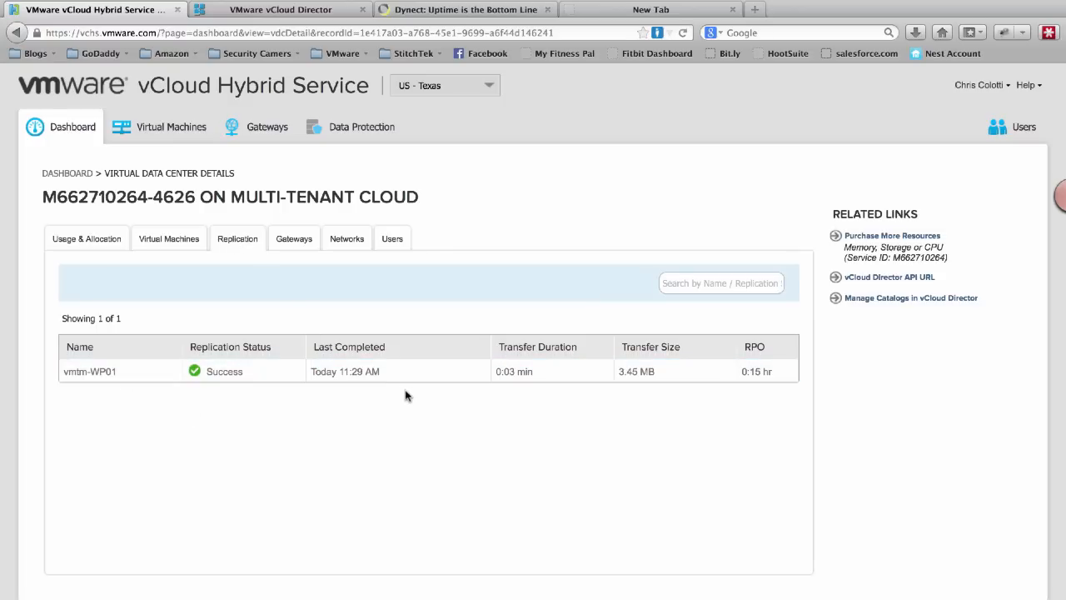
Review the vmtm.org zone in DynECT Managed DNS and the nslookup answer for wordpress.vmtm.org in Terminal
{"action": "left_click", "coordinate": [465, 10]}
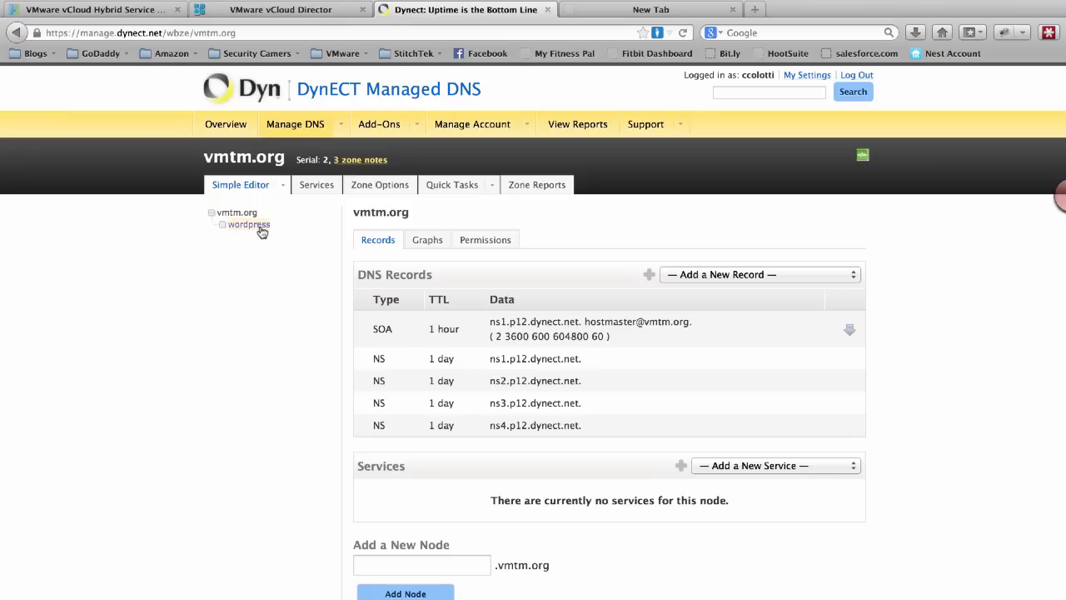
{"action": "left_click", "coordinate": [560, 588]}
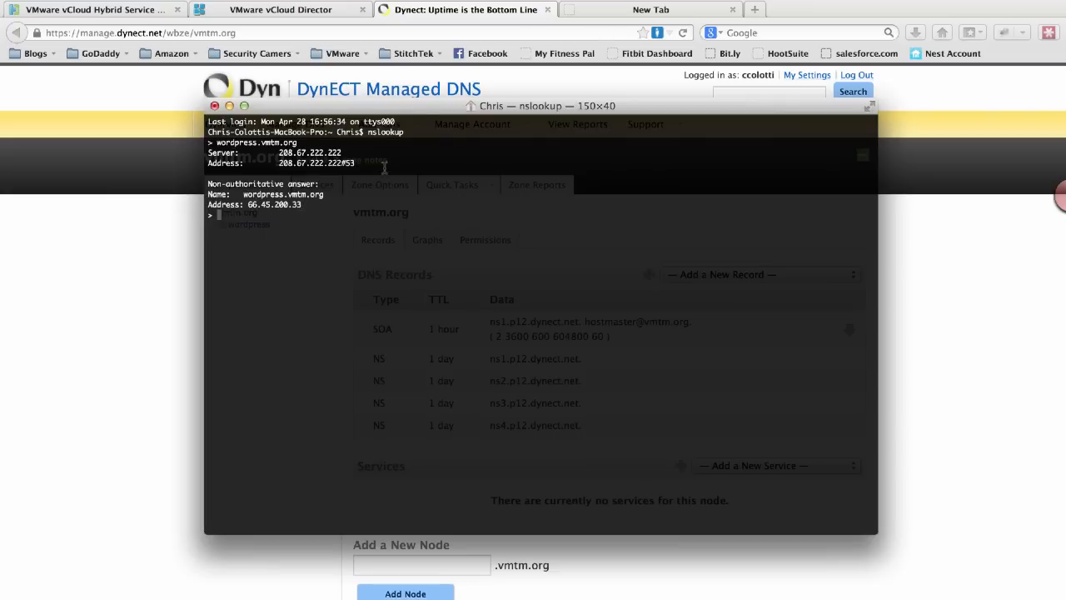
Load wordpress.vmtm.org in the empty browser tab
{"action": "left_click", "coordinate": [593, 10]}
{"action": "type", "text": "wordpress.vmtm.org/"}
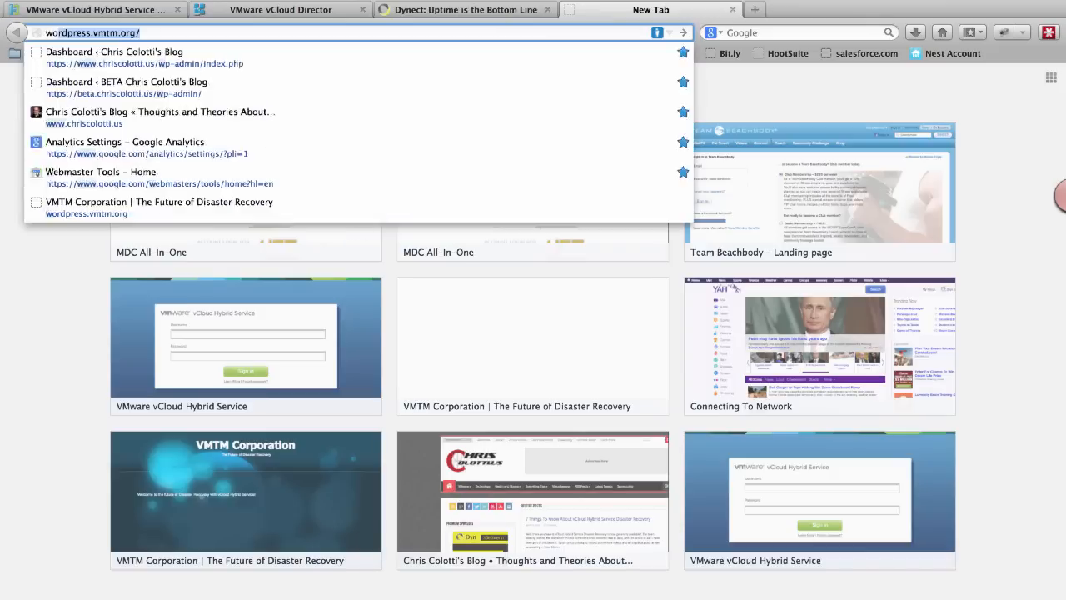
{"action": "key", "text": "Return"}
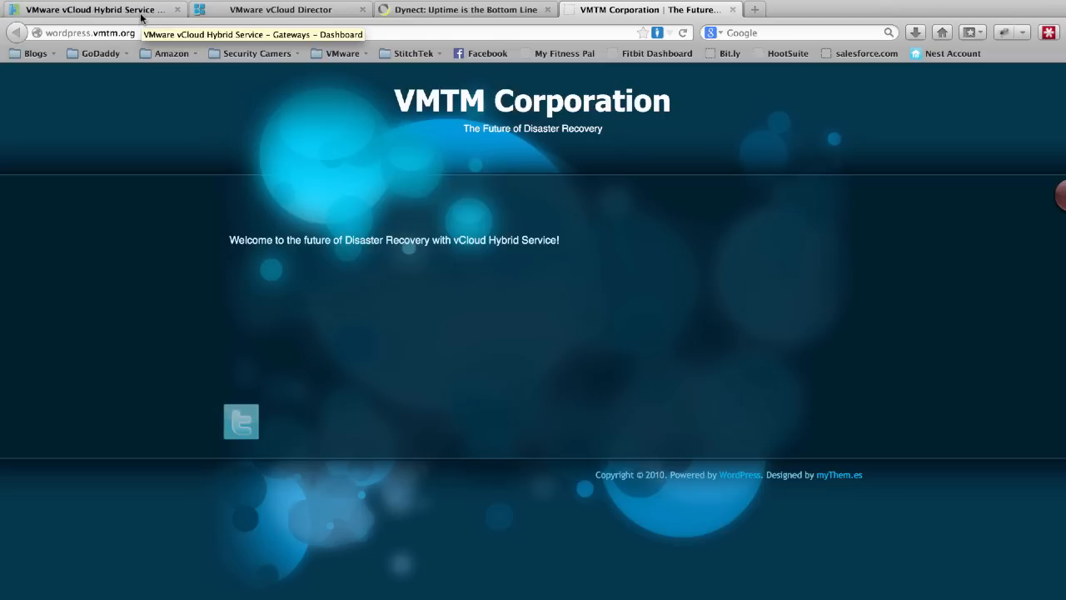
Start the Recovery operation for the replicated virtual machine vmtm-WP01 in vCloud Hybrid Service and continue past the warning
{"action": "left_click", "coordinate": [141, 10]}
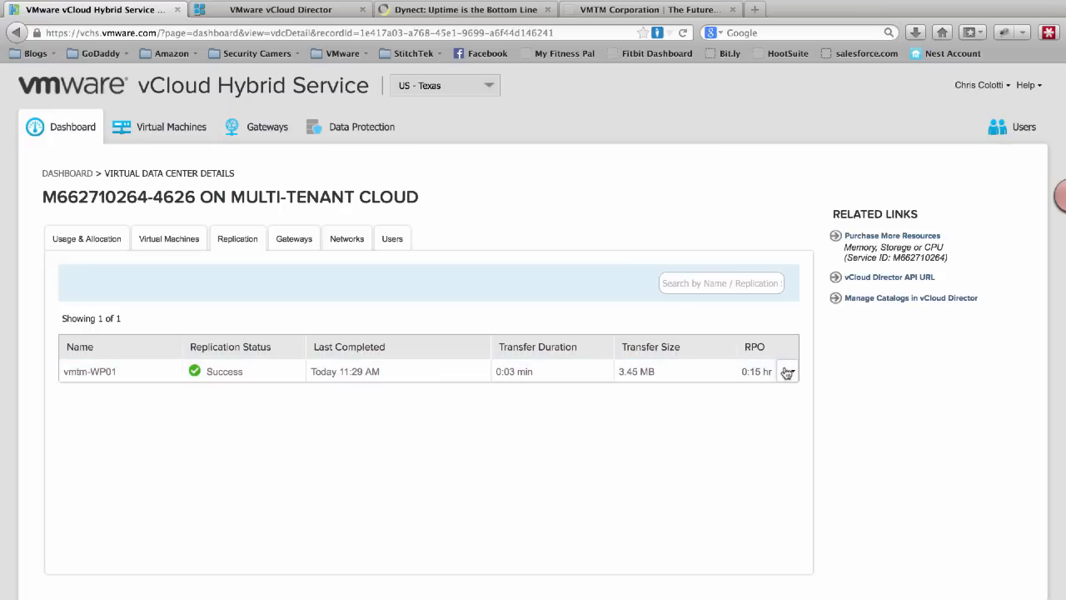
{"action": "left_click", "coordinate": [788, 372]}
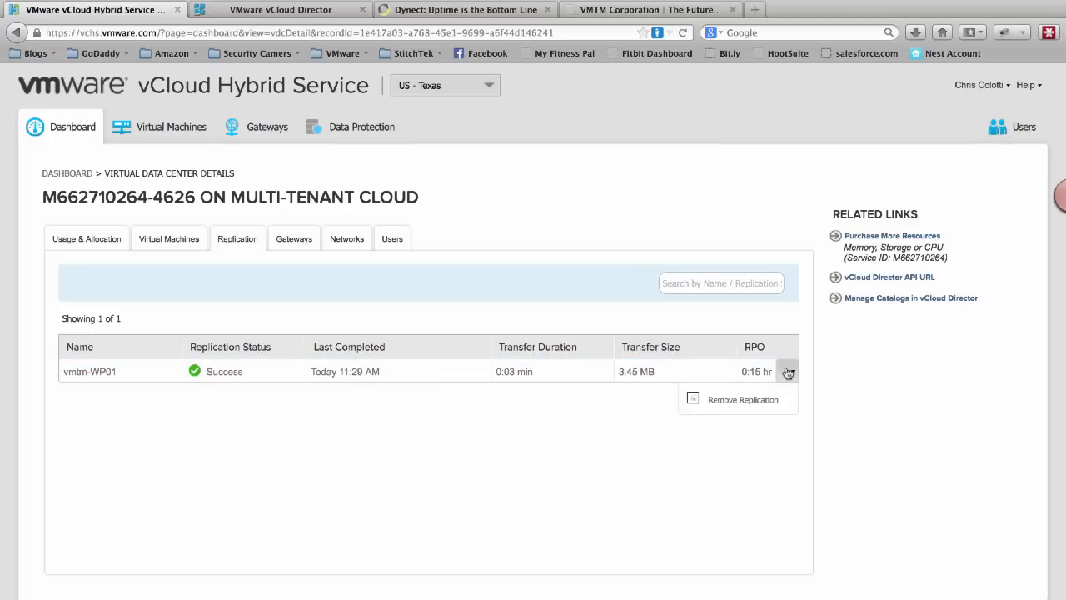
{"action": "left_click", "coordinate": [191, 242]}
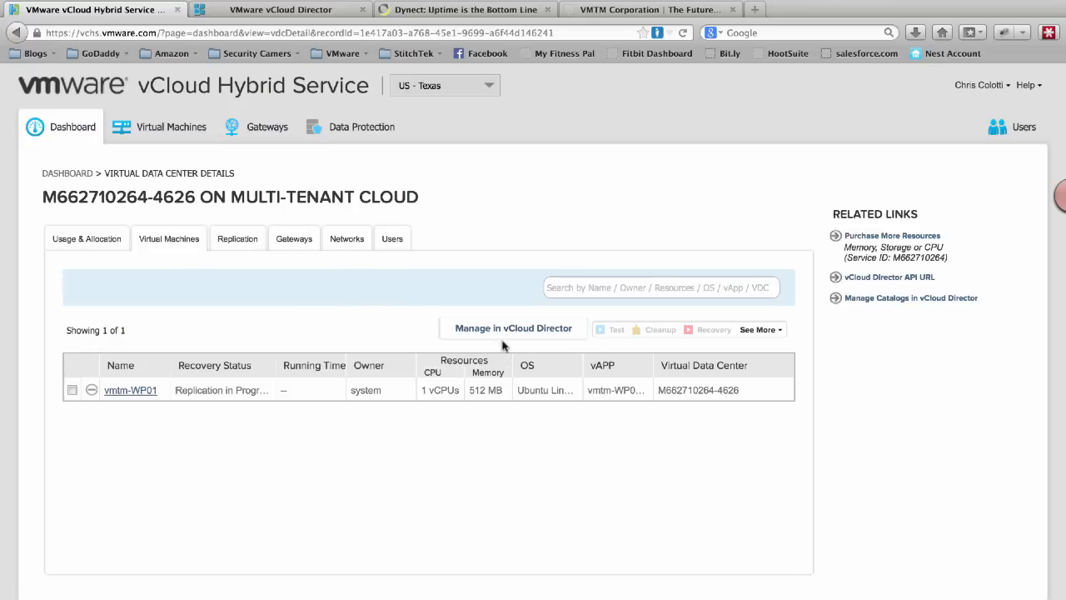
{"action": "left_click", "coordinate": [788, 391]}
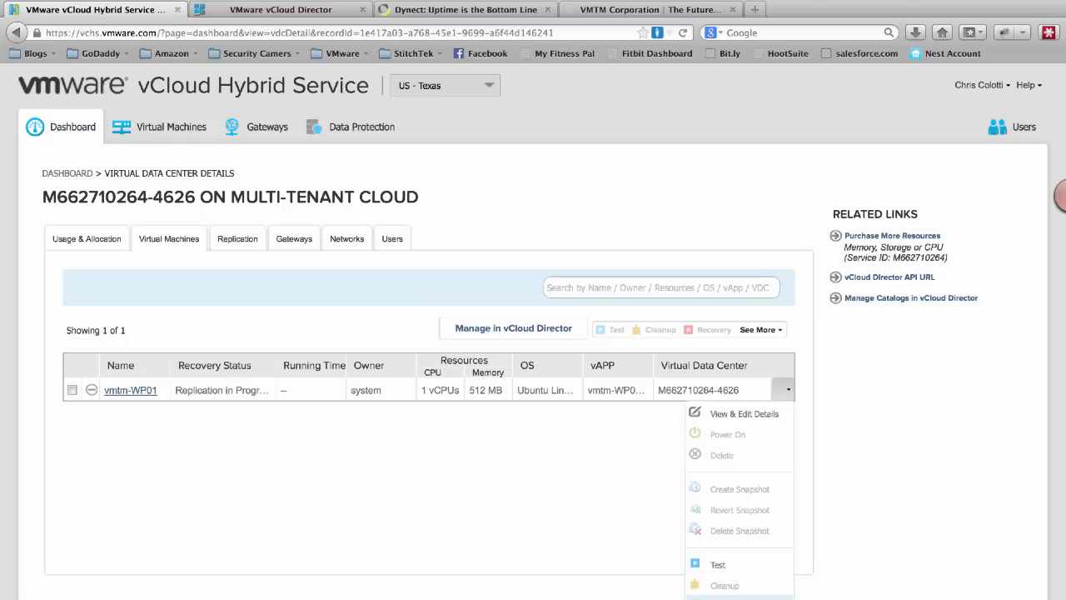
{"action": "left_click", "coordinate": [722, 597]}
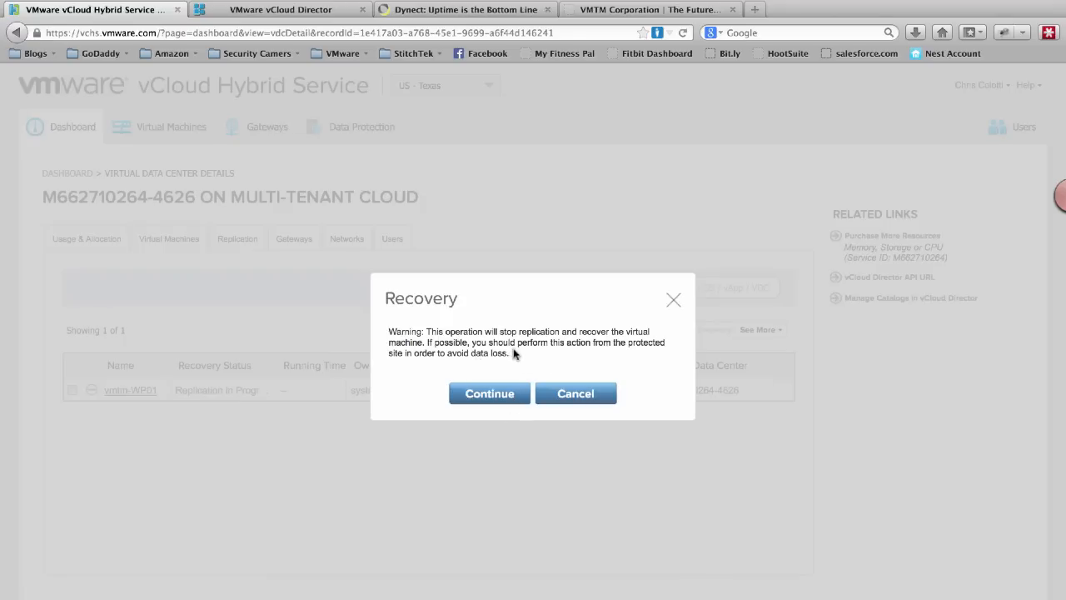
{"action": "left_click", "coordinate": [490, 395]}
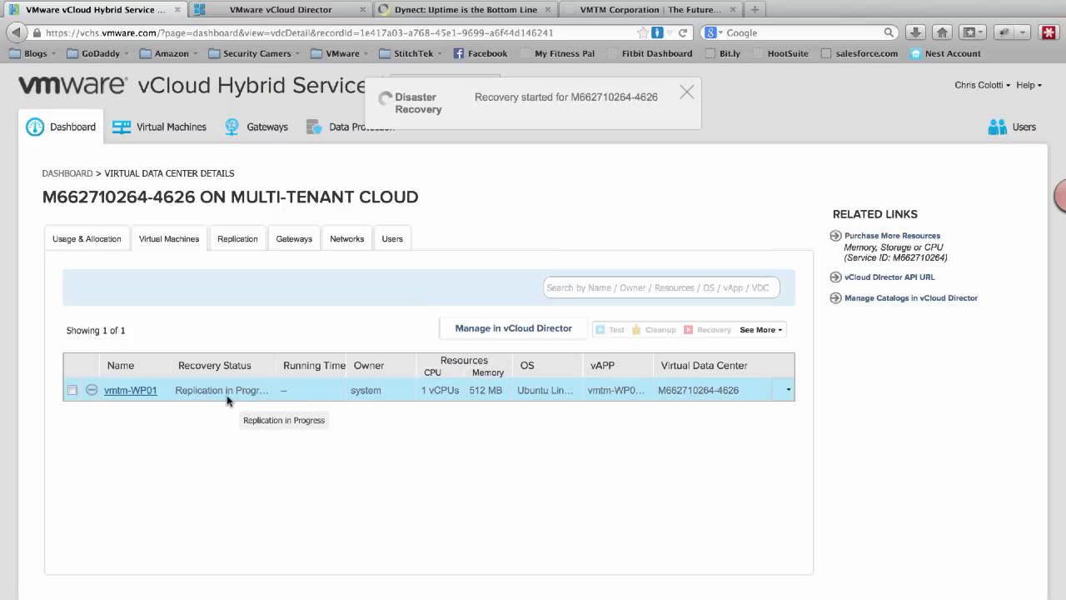
Check the nslookup session in Terminal while the recovery runs, and return to the virtual machine list
{"action": "key", "text": "super+Tab"}
{"action": "key", "text": "super+Tab"}
{"action": "key", "text": "super+Tab"}
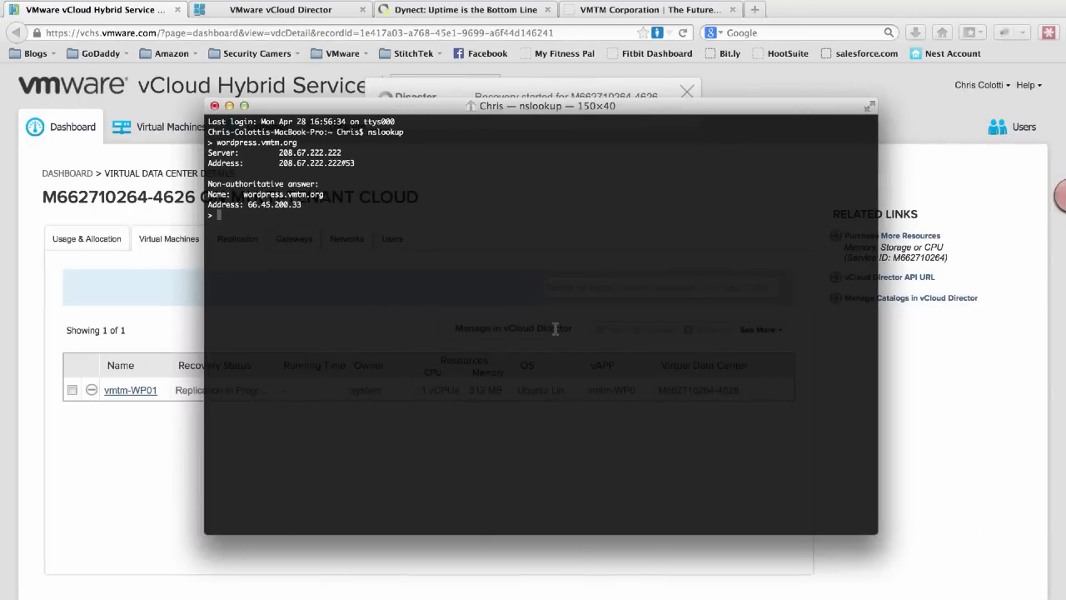
{"action": "key", "text": "super+Tab"}
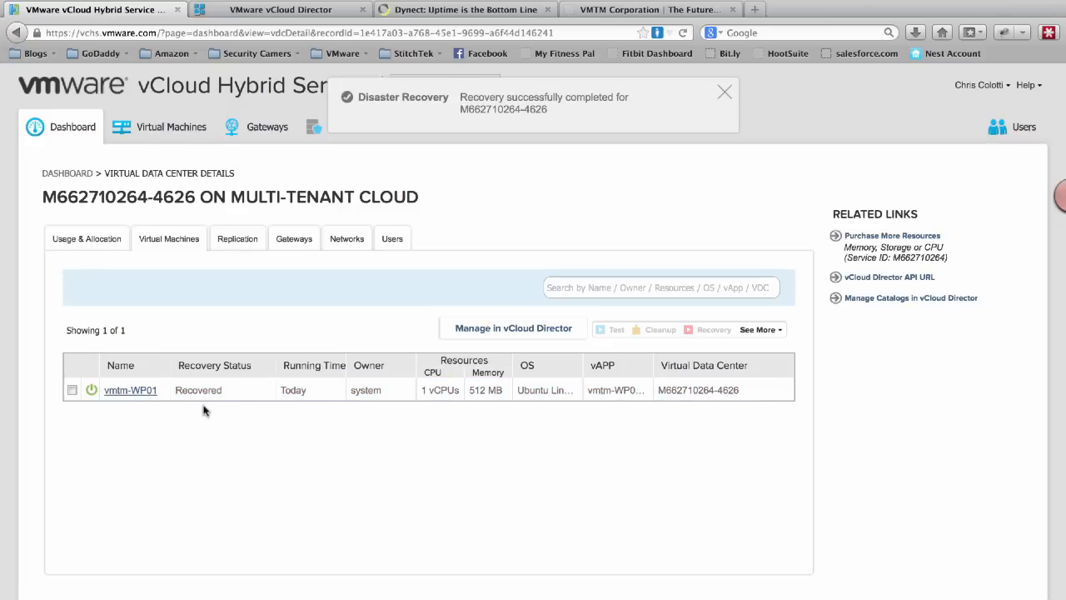
View the details and network assignment of the recovered vmtm-WP01, and compare them with its source VM summary in the vSphere Web Client
{"action": "left_click", "coordinate": [786, 393]}
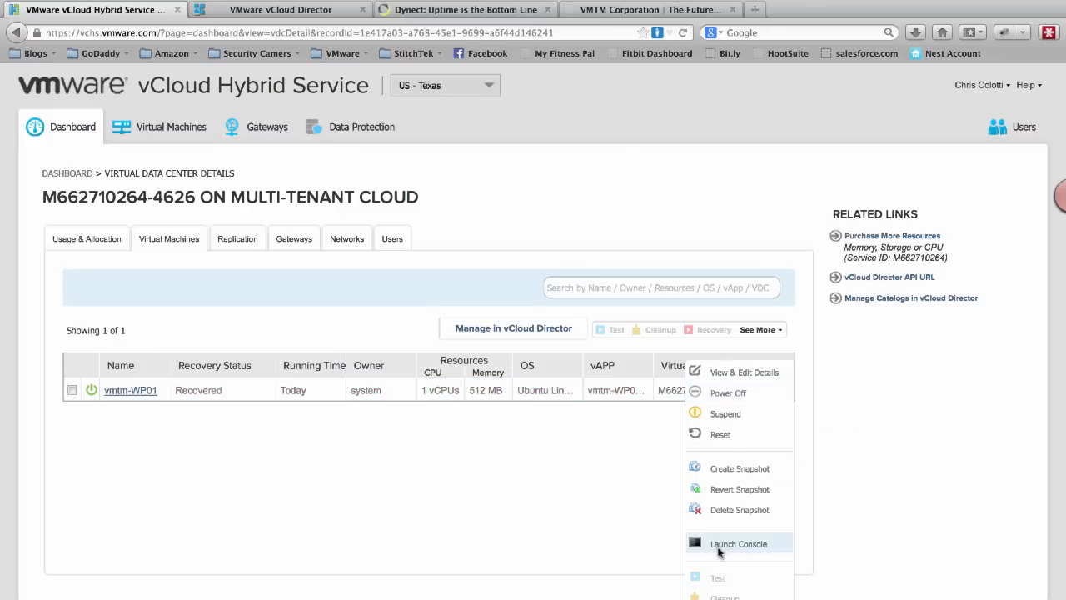
{"action": "left_click", "coordinate": [760, 375]}
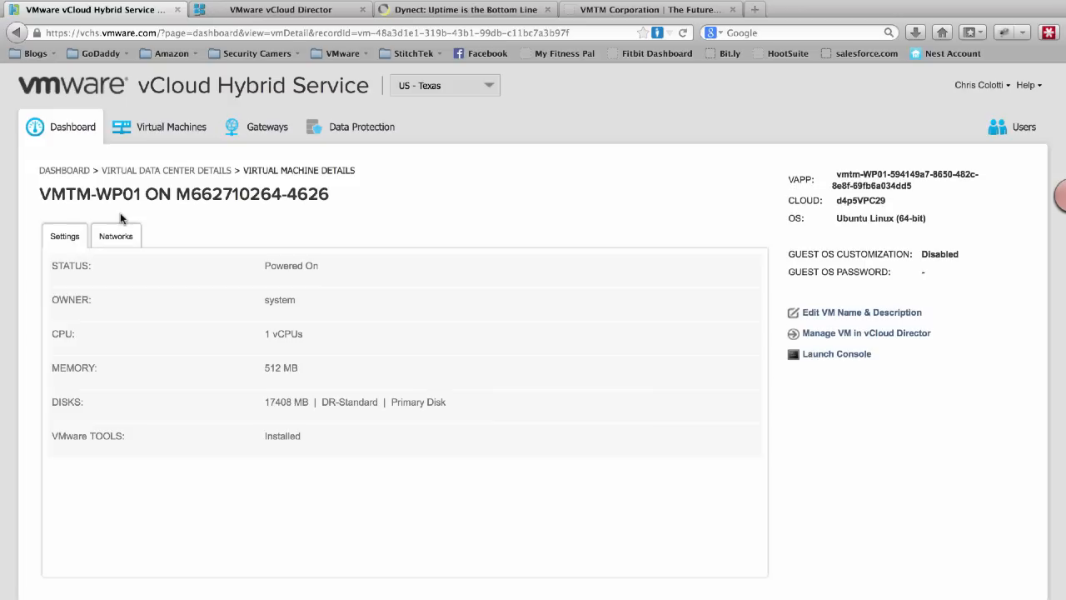
{"action": "left_click", "coordinate": [117, 236]}
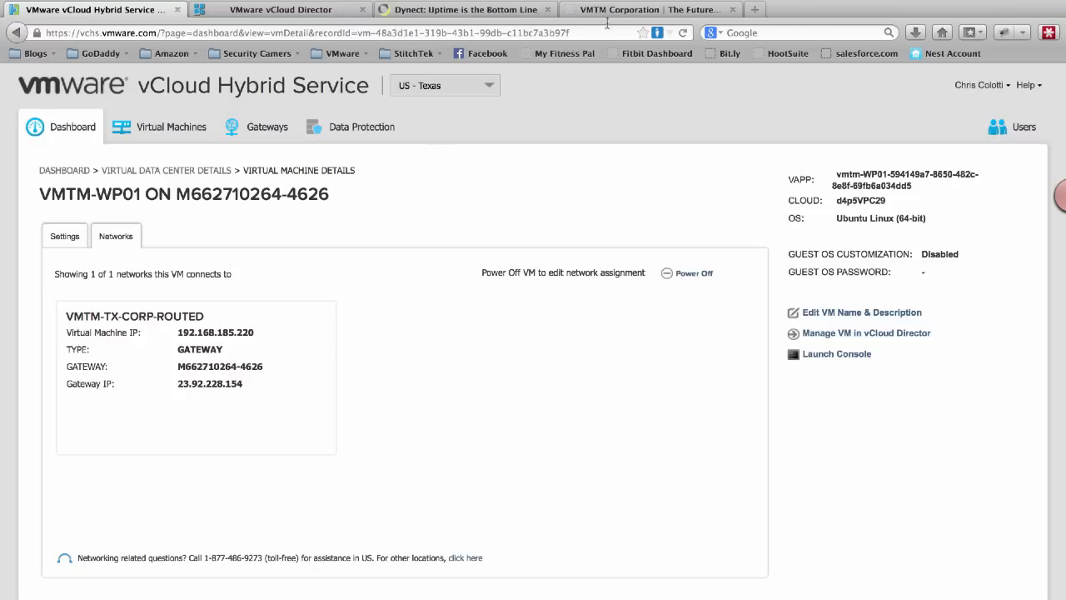
{"action": "key", "text": "super+Tab"}
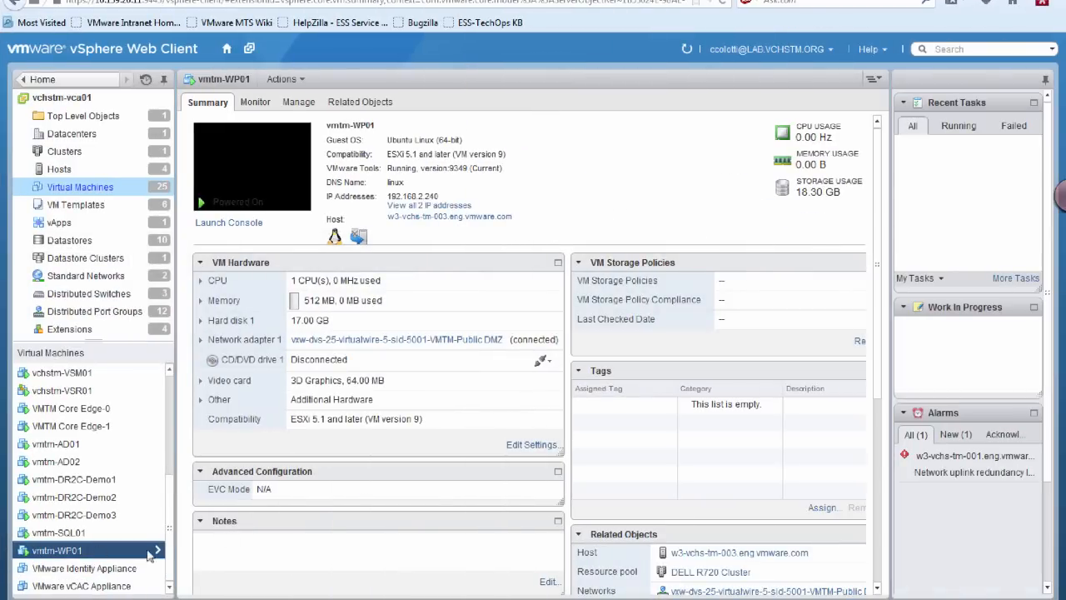
{"action": "key", "text": "super+Tab"}
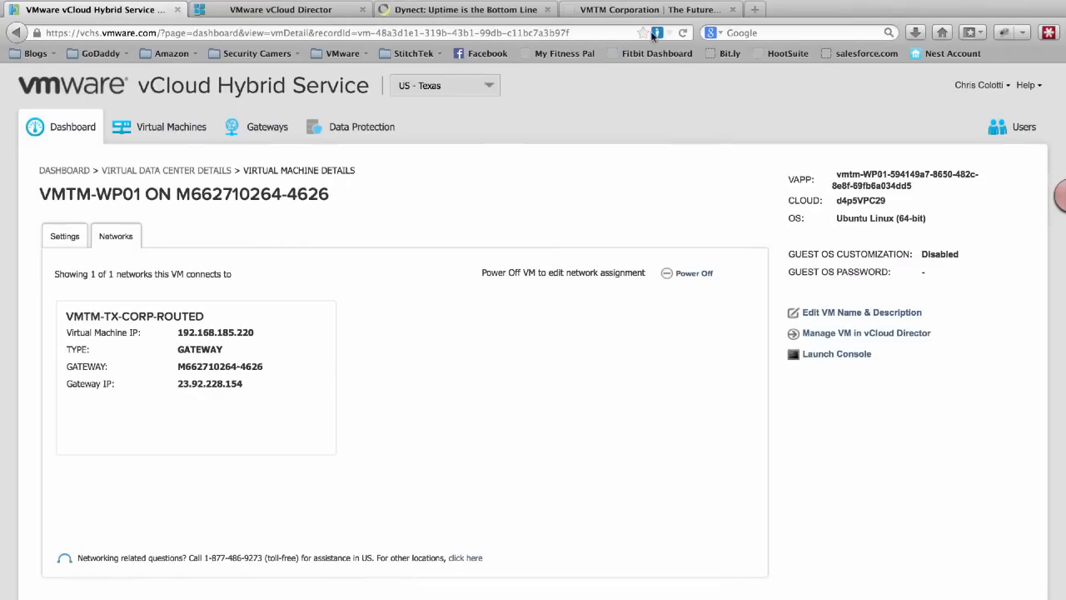
Copy the address 66.45.200.33 from the nslookup answer in Terminal and load it in the VMTM Corporation browser tab
{"action": "left_click", "coordinate": [673, 9]}
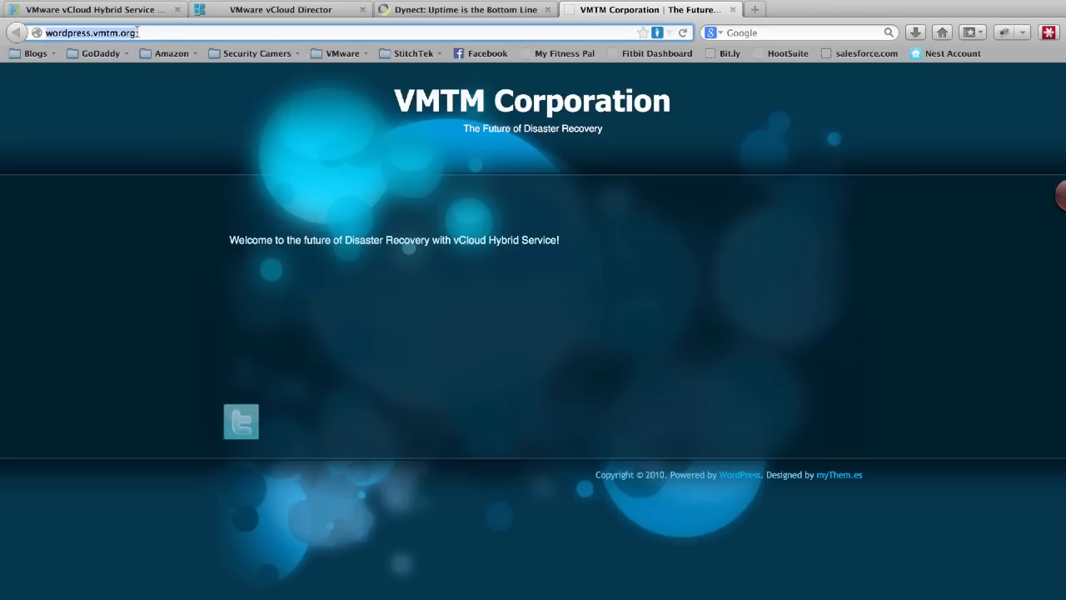
{"action": "left_click", "coordinate": [583, 589]}
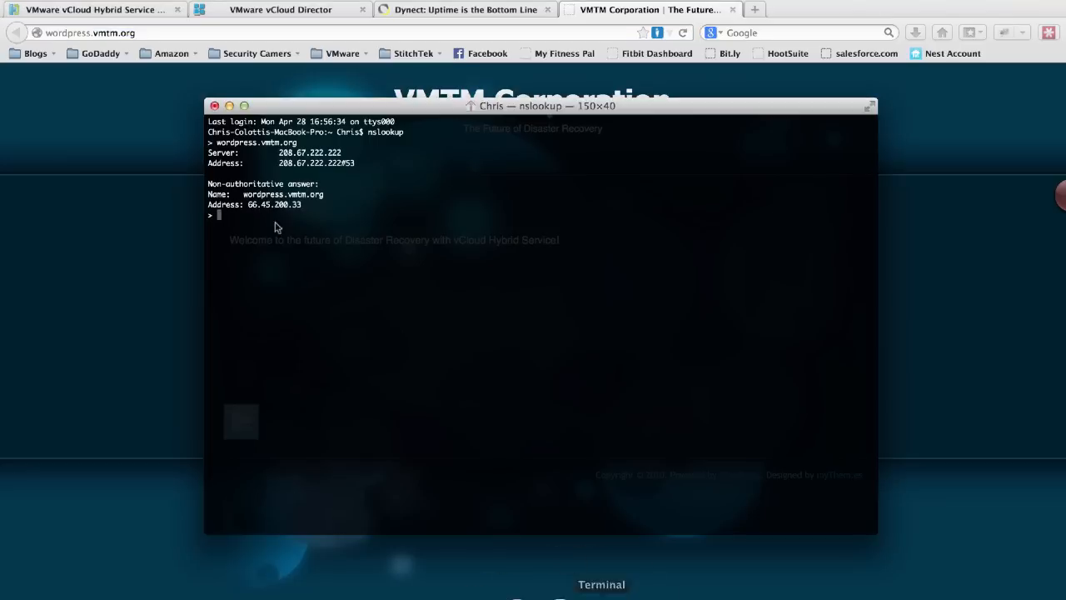
{"action": "left_click_drag", "start_coordinate": [302, 204], "coordinate": [247, 204]}
{"action": "key", "text": "super+c"}
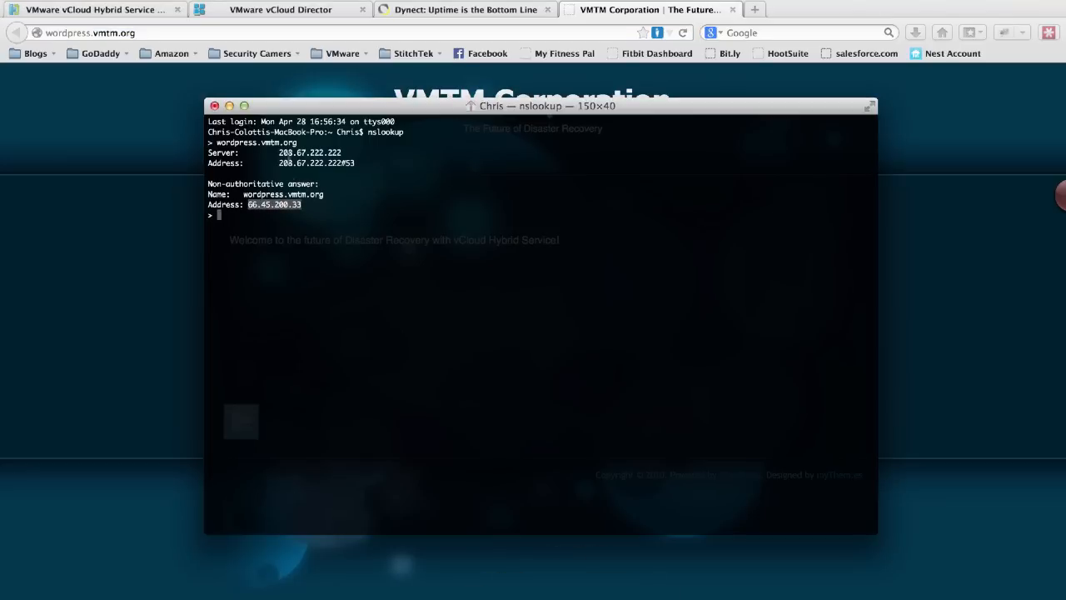
{"action": "left_click", "coordinate": [141, 31]}
{"action": "key", "text": "super+v"}
{"action": "key", "text": "super+a"}
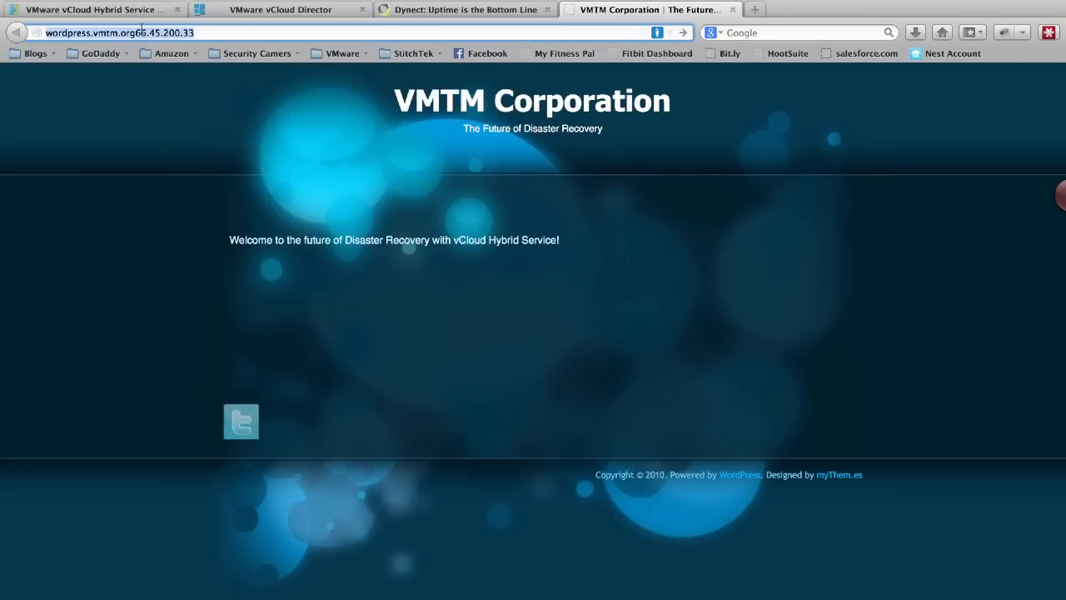
{"action": "key", "text": "super+v"}
{"action": "key", "text": "Return"}
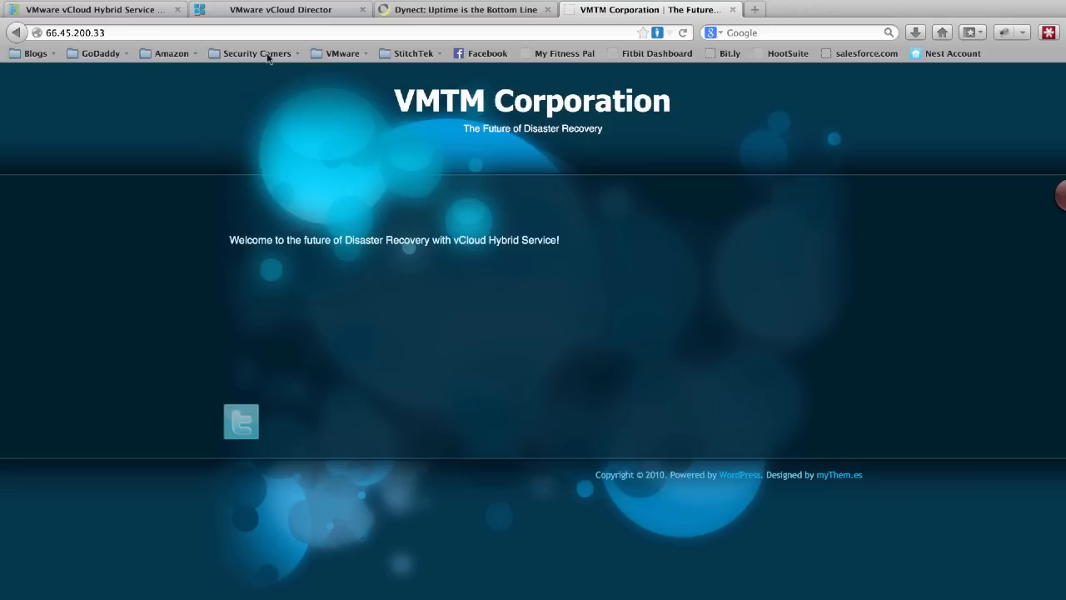
Review the recovered vmtm-WP01's settings and network assignment again in vCloud Hybrid Service
{"action": "left_click", "coordinate": [131, 10]}
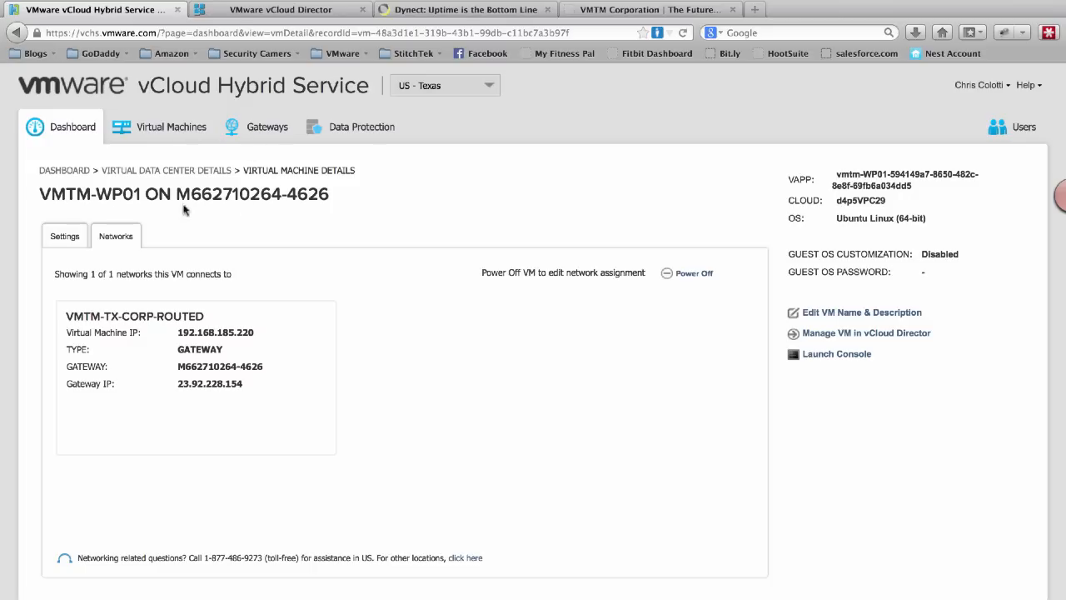
{"action": "left_click", "coordinate": [70, 245]}
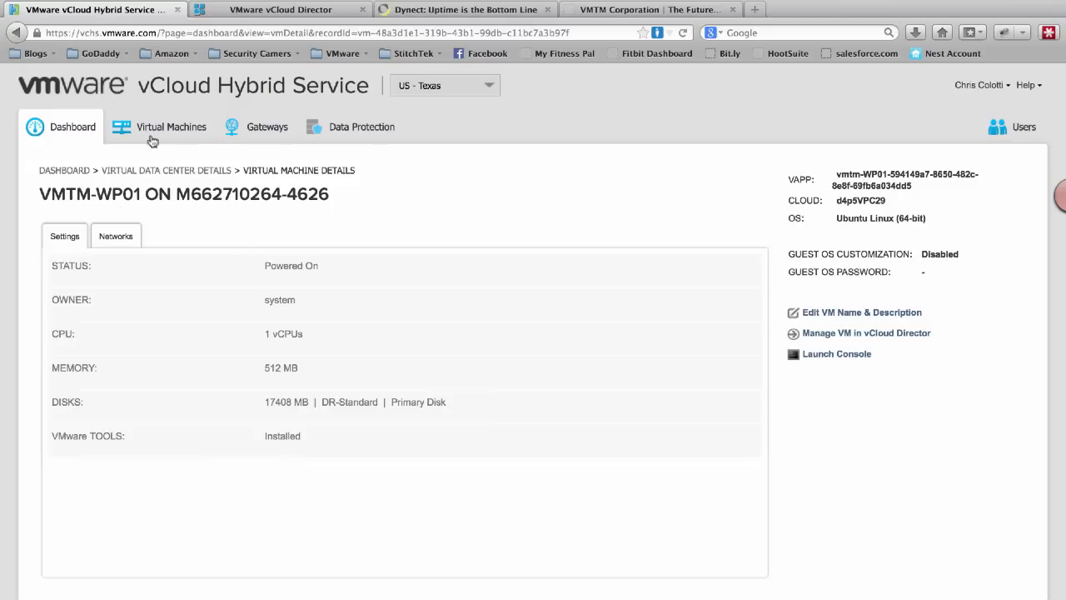
{"action": "left_click", "coordinate": [132, 238]}
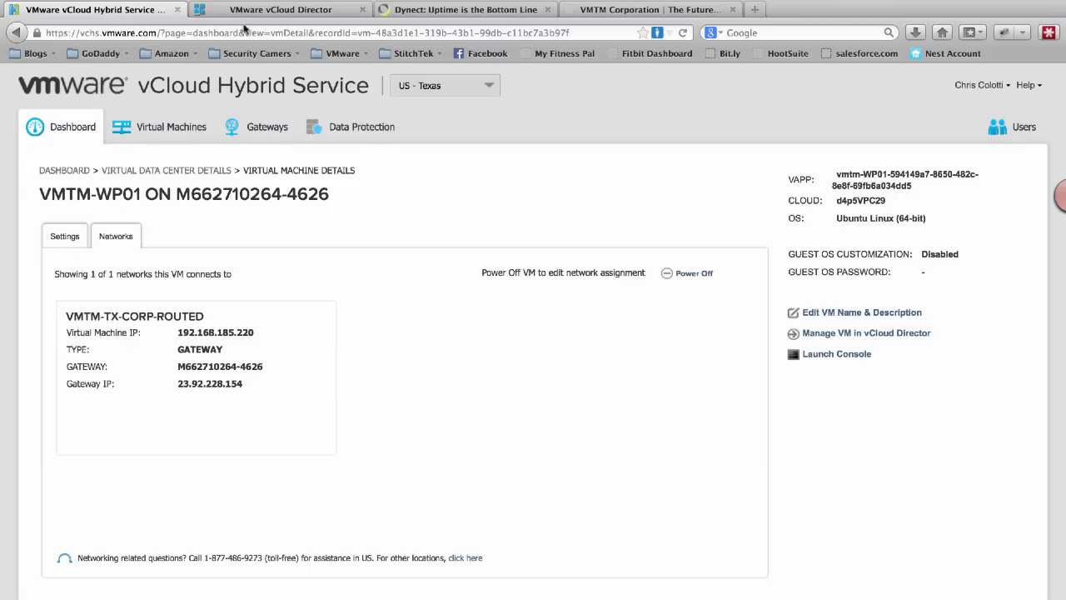
Switch to vCloud Director, open the vmtm-WP01 vApp and select its virtual machine to check the network and IP address
{"action": "left_click", "coordinate": [270, 12]}
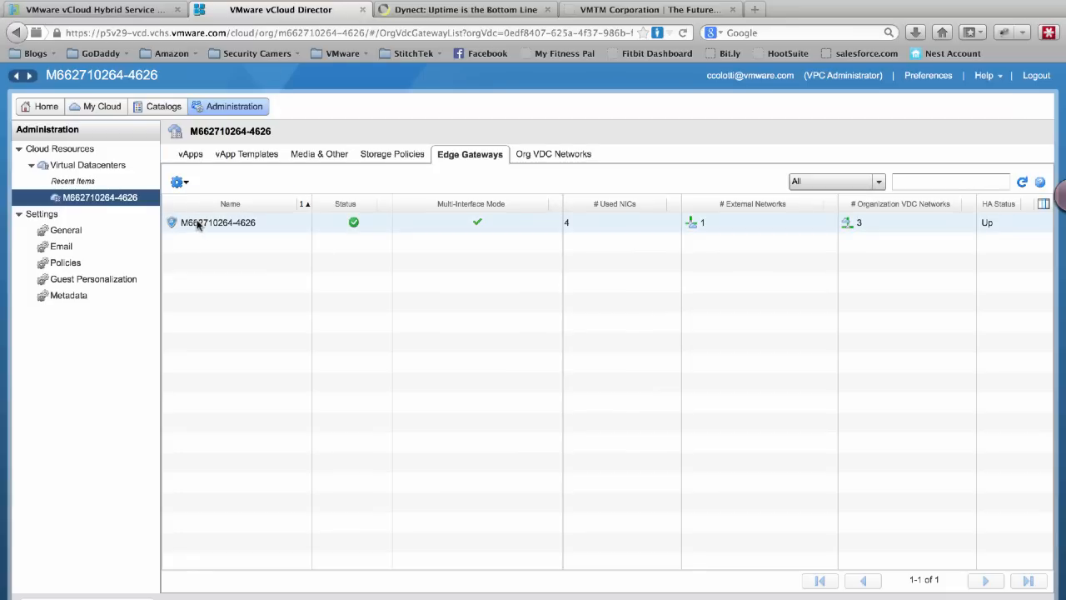
{"action": "left_click", "coordinate": [92, 108]}
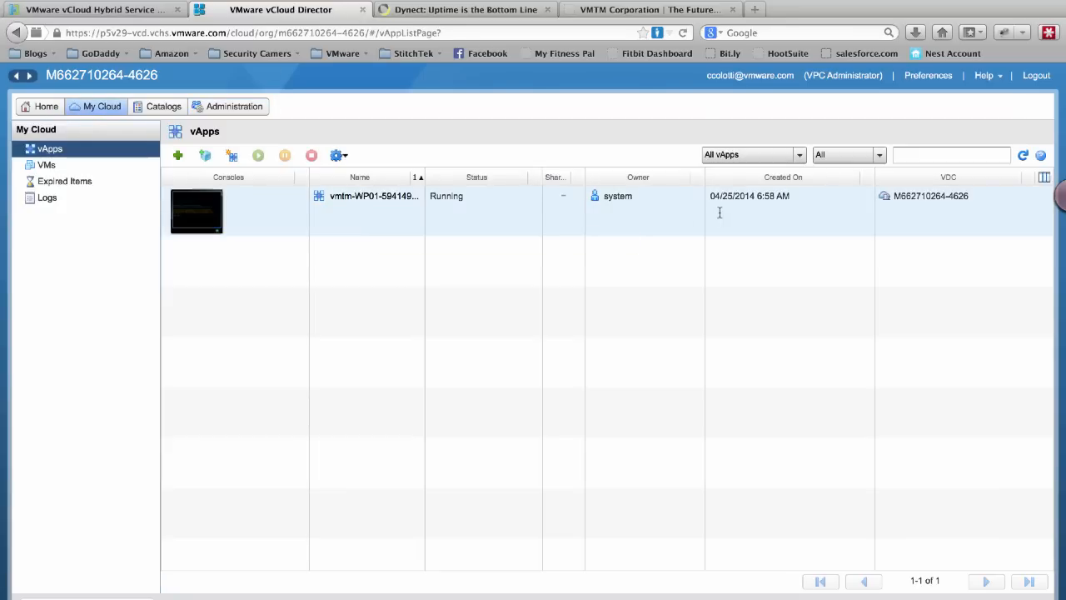
{"action": "left_click", "coordinate": [378, 198]}
{"action": "left_click", "coordinate": [352, 198]}
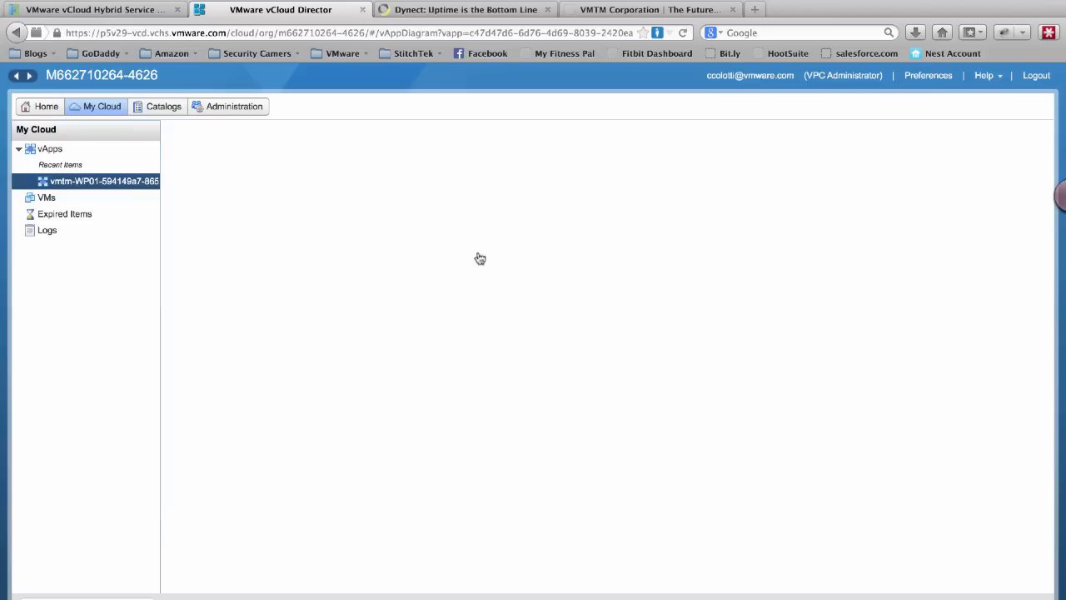
{"action": "left_click", "coordinate": [283, 154]}
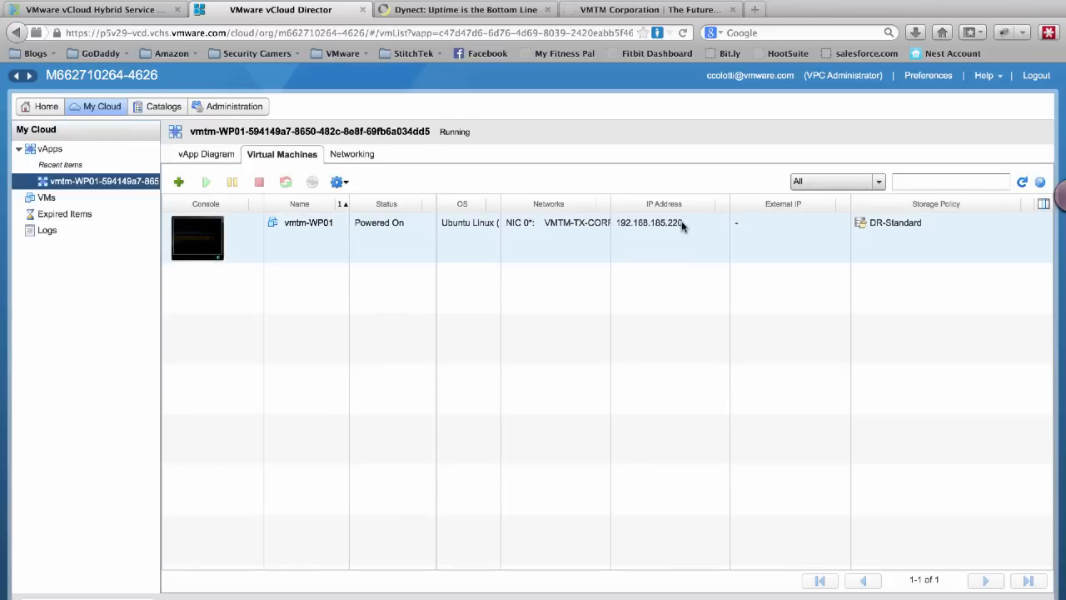
{"action": "left_click", "coordinate": [654, 229]}
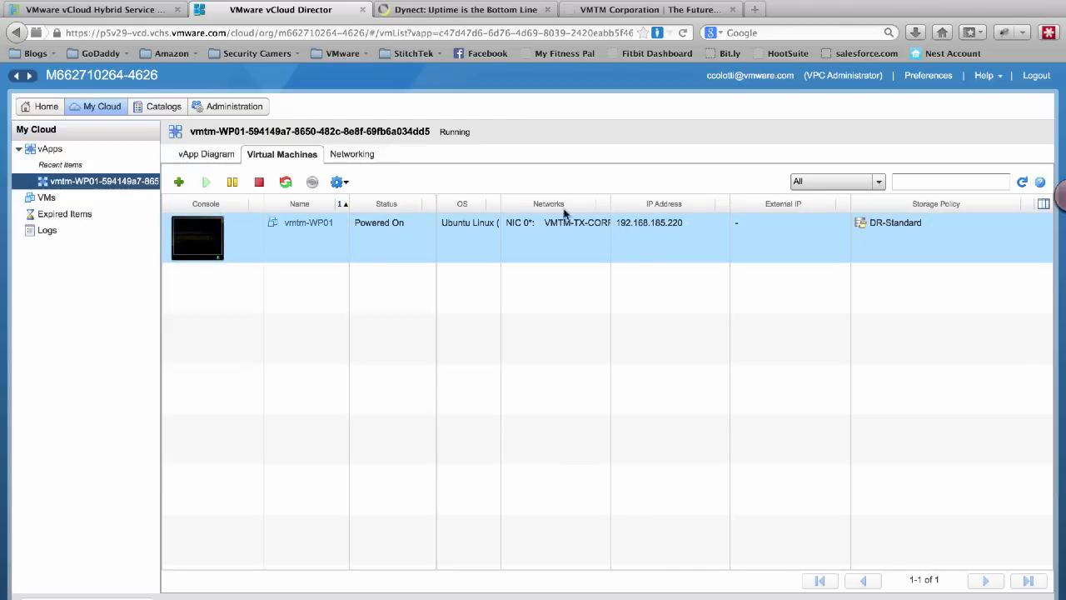
Show the edge gateway's external IP allocations in the organization's administration area and copy the NAT address 23.92.228.154
{"action": "left_click", "coordinate": [227, 106]}
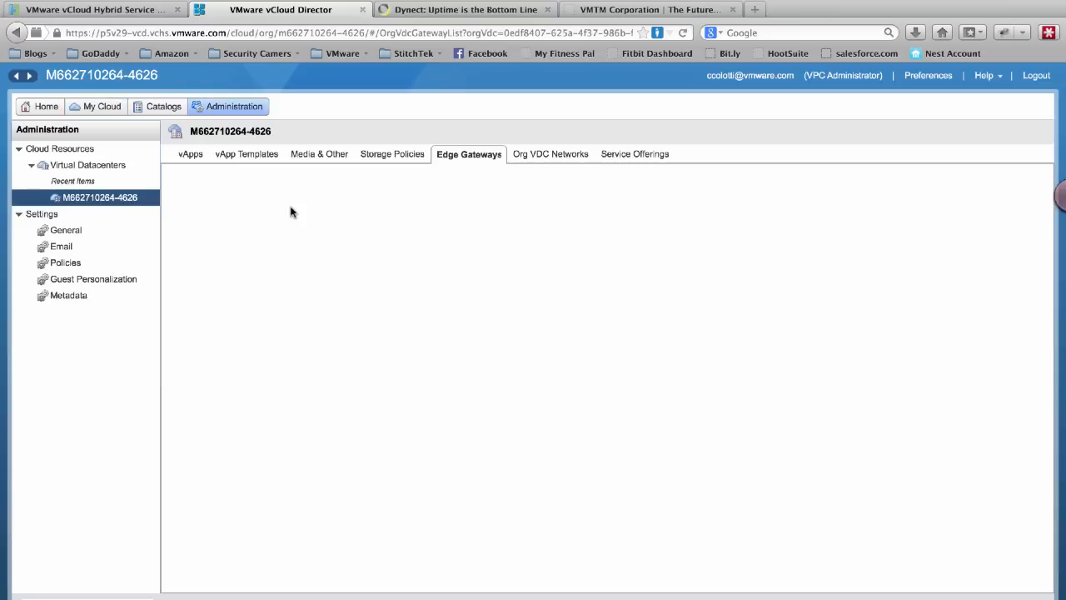
{"action": "right_click", "coordinate": [265, 228]}
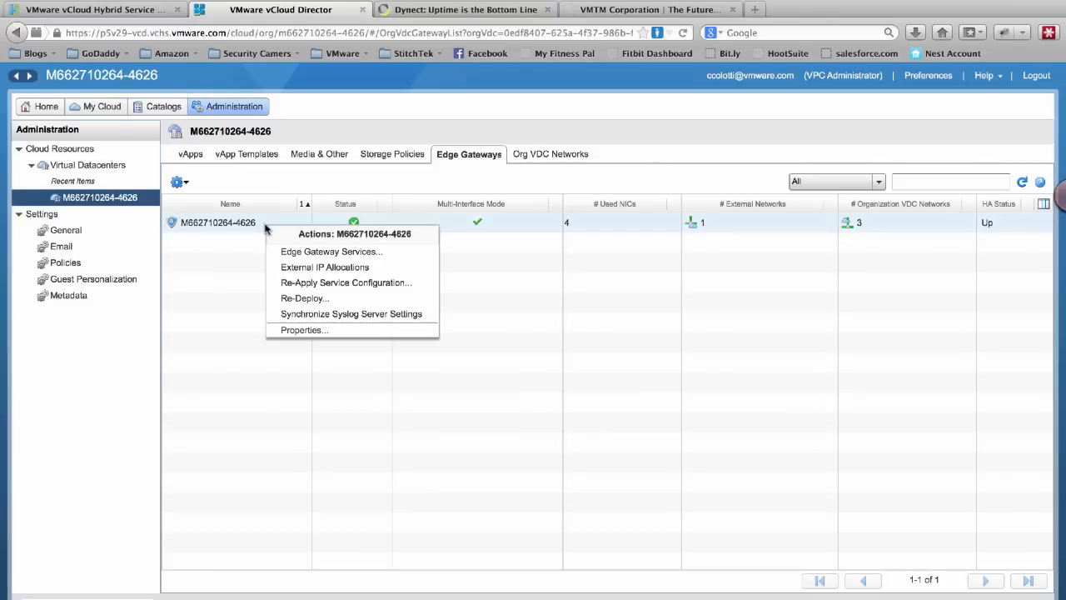
{"action": "left_click", "coordinate": [345, 275]}
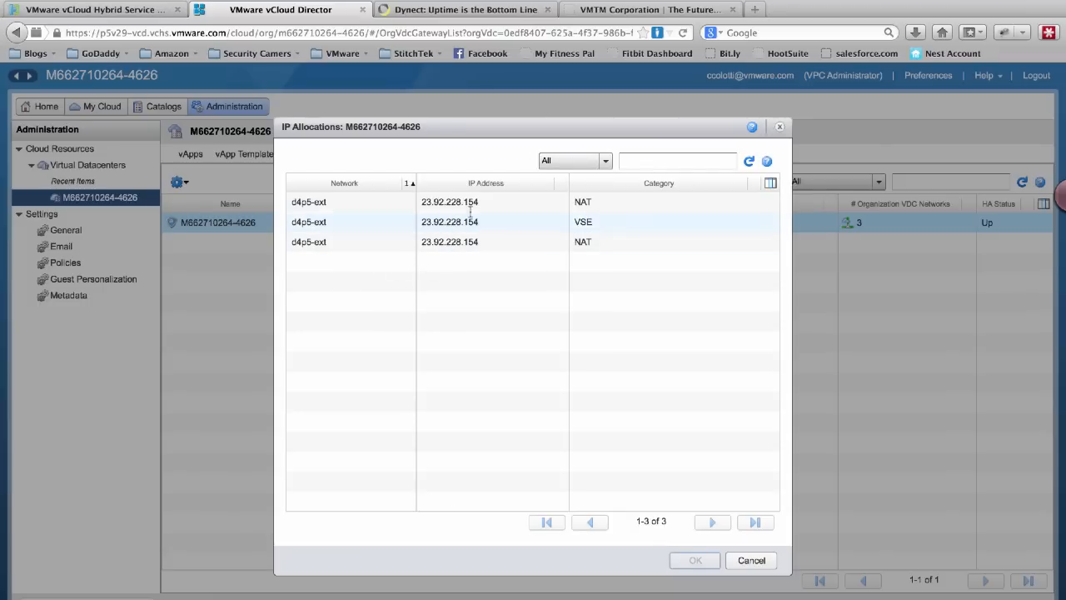
{"action": "left_click_drag", "start_coordinate": [483, 243], "coordinate": [423, 244]}
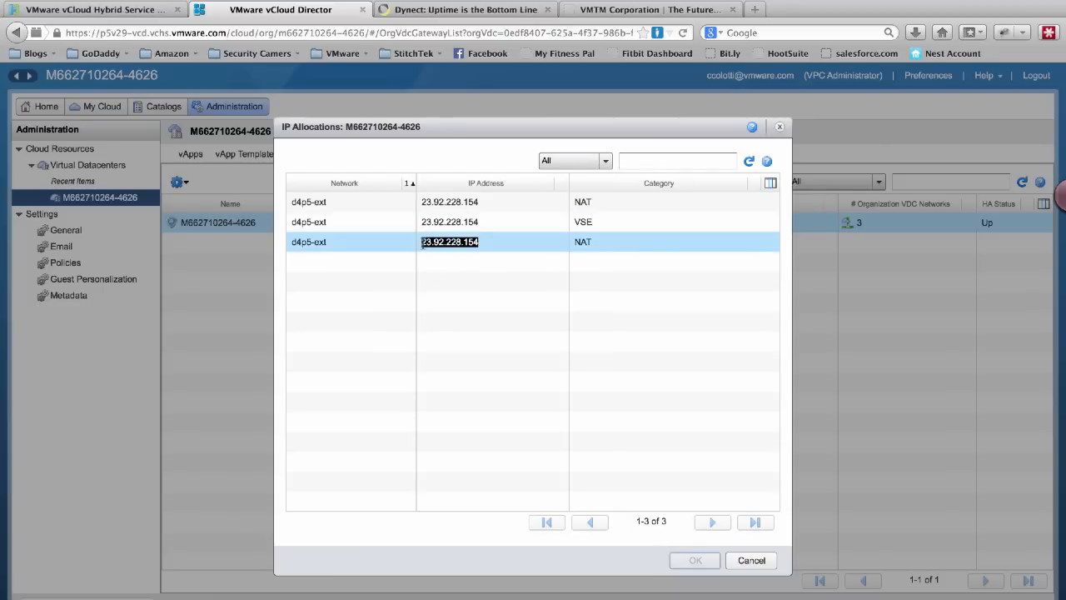
{"action": "left_click", "coordinate": [752, 560]}
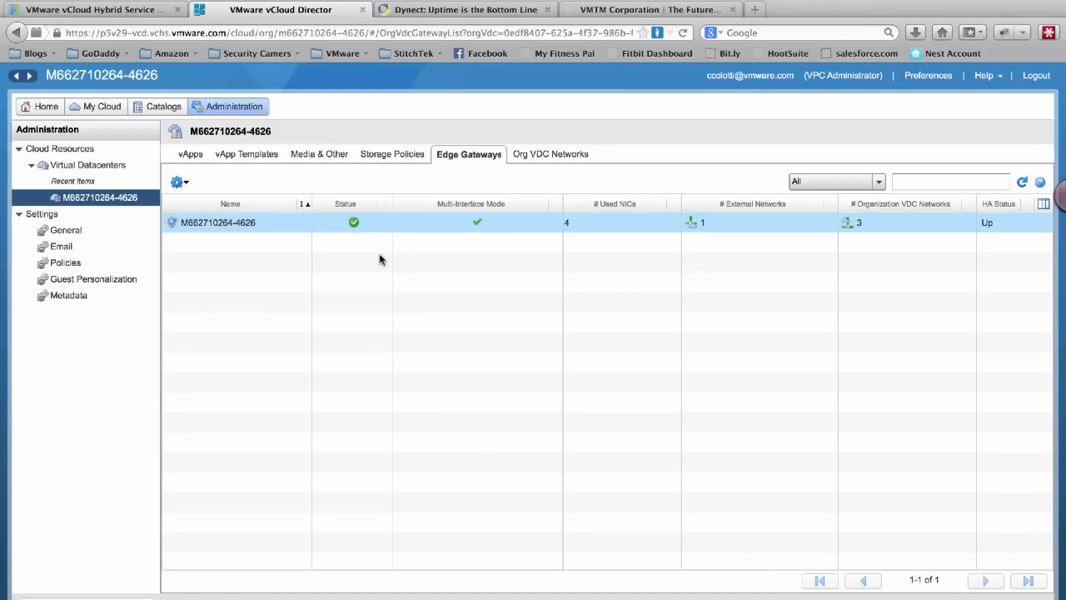
Load 23.92.228.154 in a new browser tab without a trailing slash, and copy the address
{"action": "right_click", "coordinate": [226, 223]}
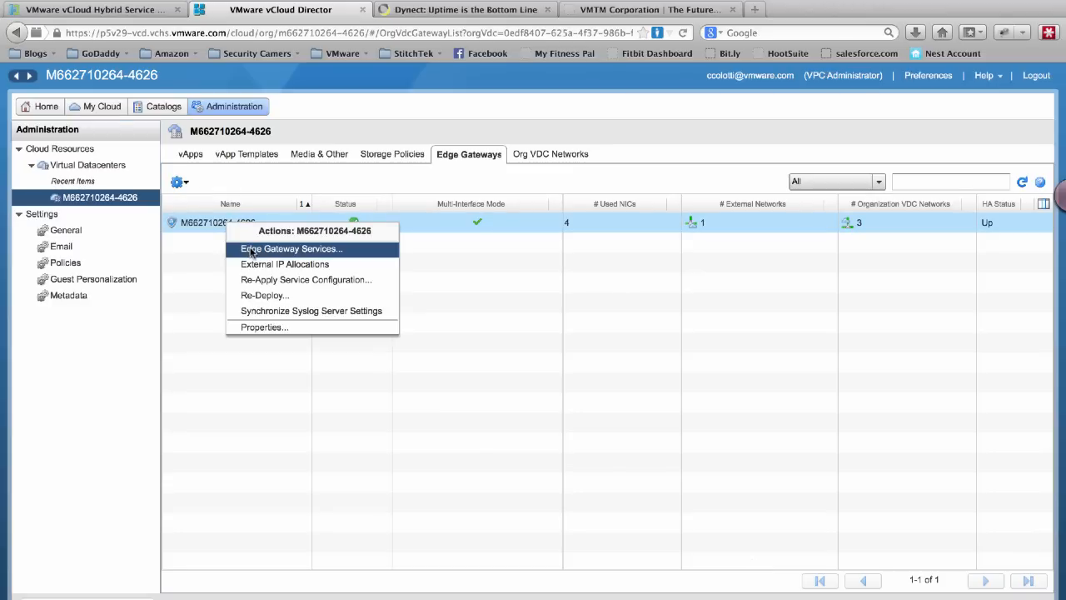
{"action": "left_click", "coordinate": [755, 9]}
{"action": "type", "text": "23.92.228.154/"}
{"action": "key", "text": "Return"}
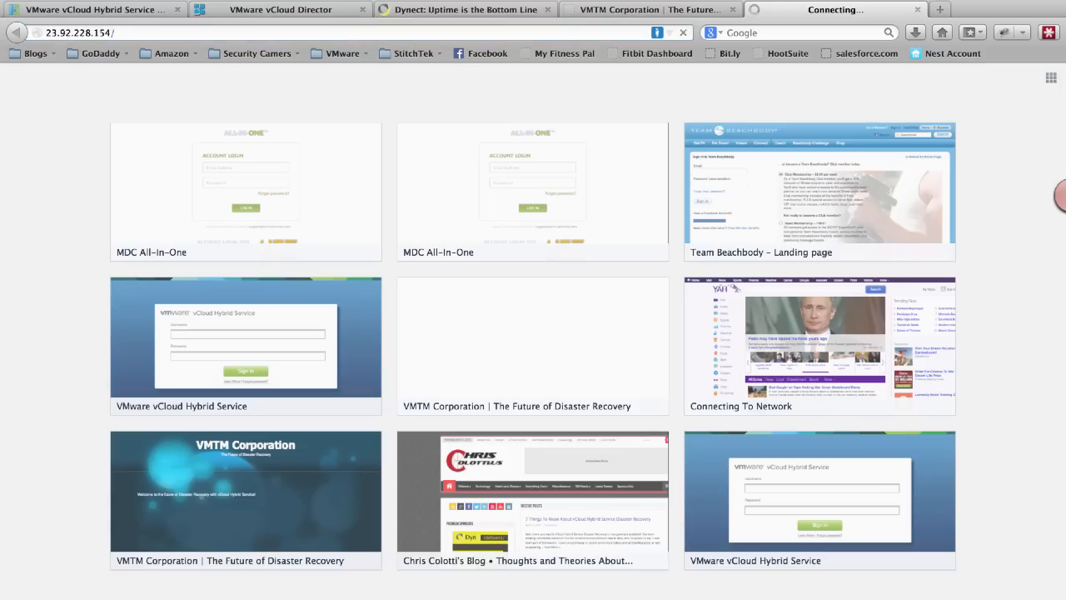
{"action": "left_click", "coordinate": [137, 31]}
{"action": "key", "text": "super+c"}
{"action": "left_click", "coordinate": [138, 31]}
{"action": "key", "text": "BackSpace"}
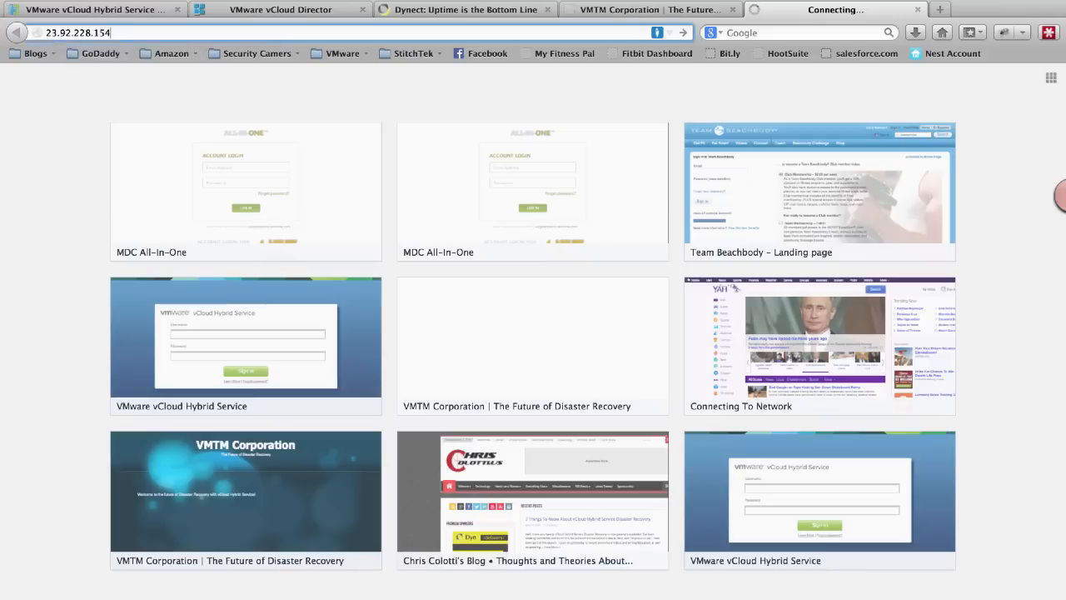
{"action": "key", "text": "Return"}
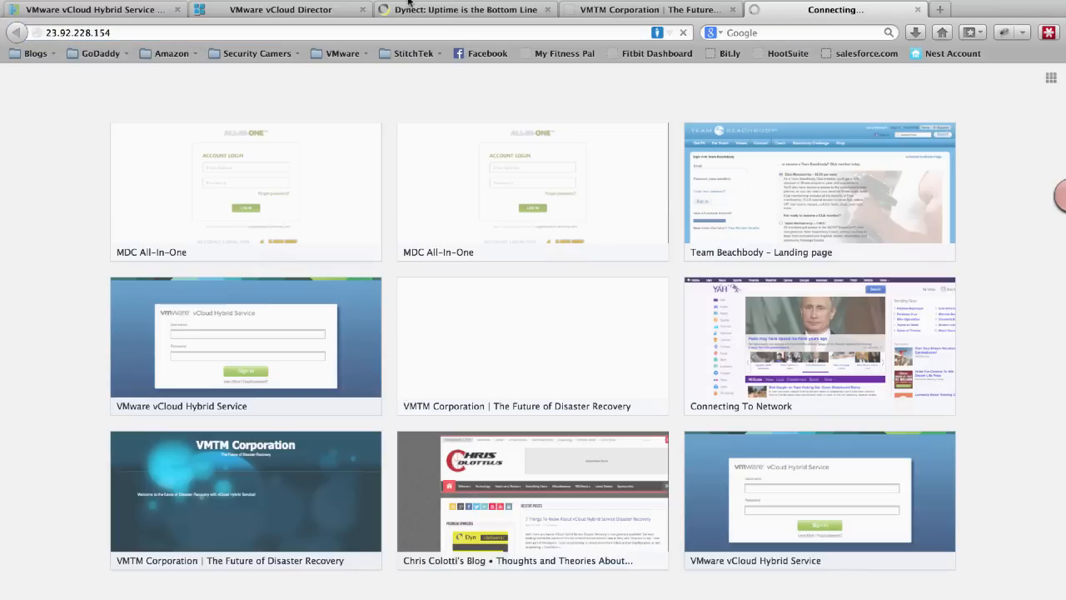
Return to vCloud Director, open the edge gateway's NAT services and start a destination NAT rule applied on d4p5-ext
{"action": "left_click", "coordinate": [283, 10]}
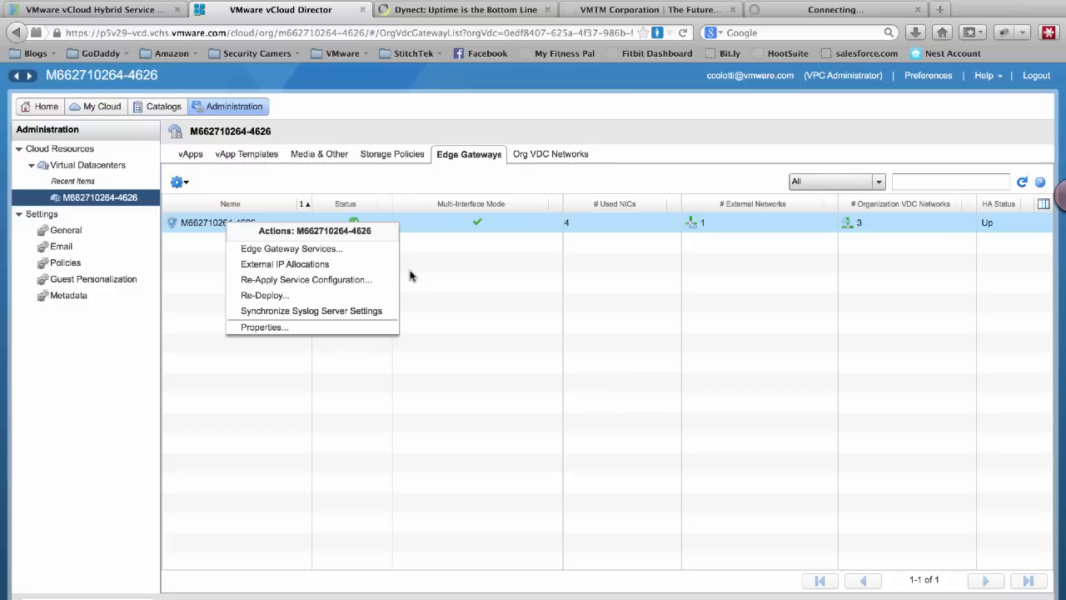
{"action": "left_click", "coordinate": [296, 250]}
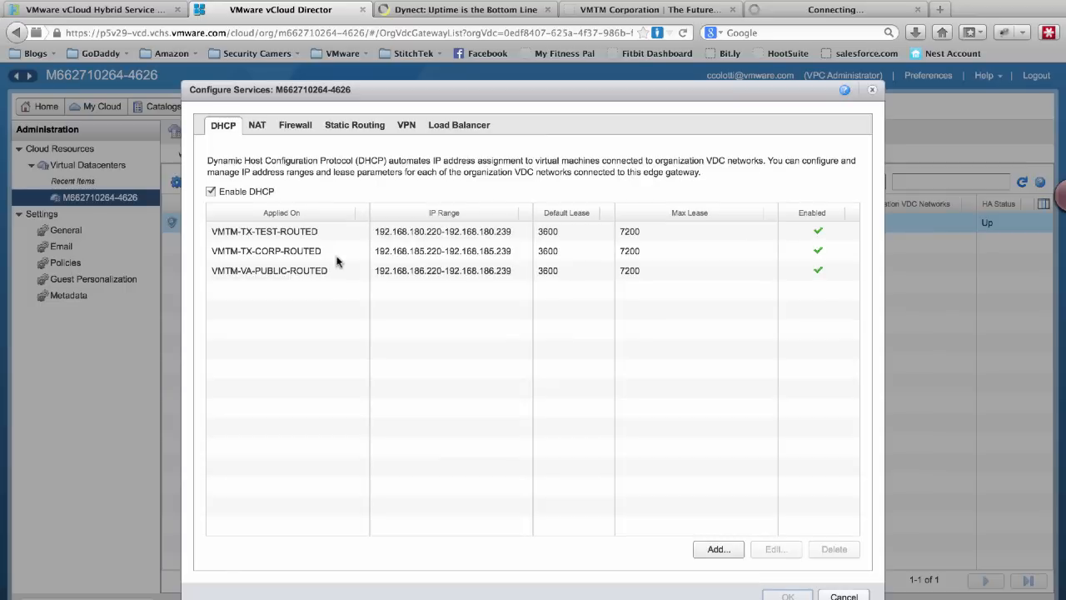
{"action": "left_click", "coordinate": [259, 125]}
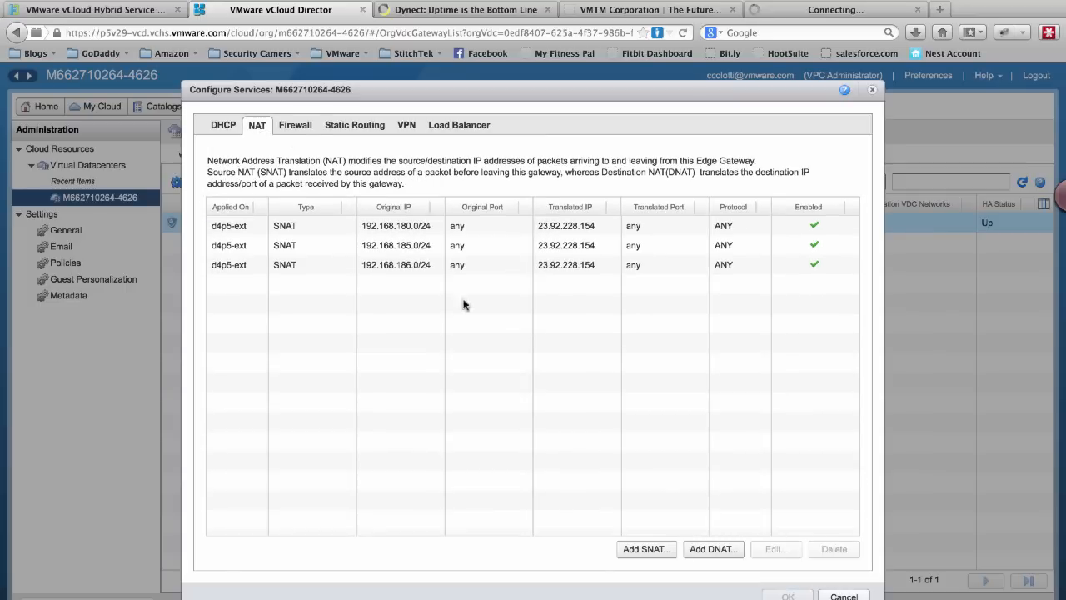
{"action": "left_click", "coordinate": [712, 549]}
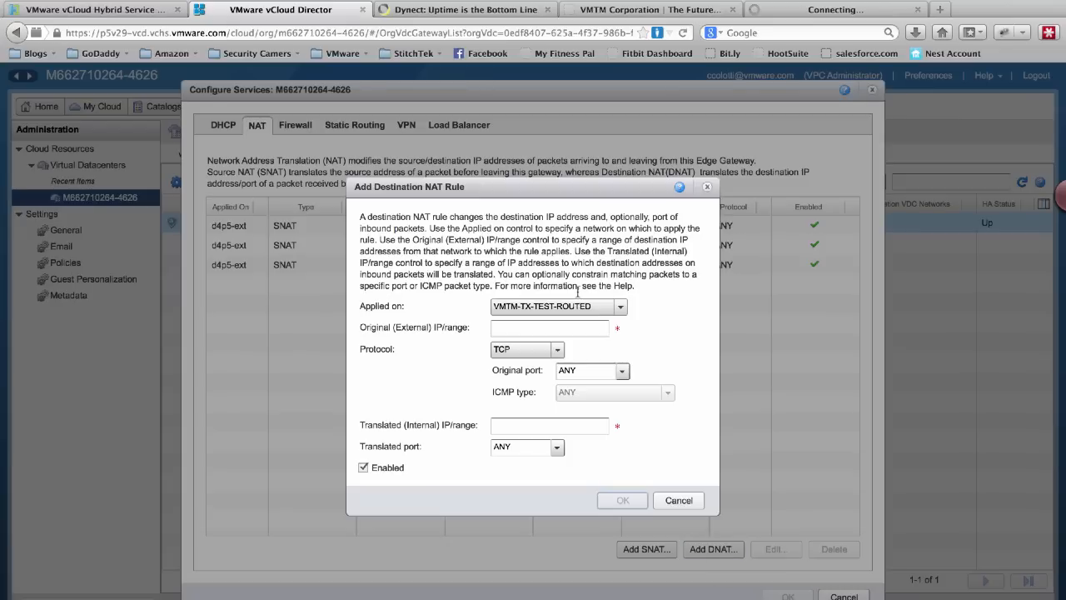
{"action": "left_click", "coordinate": [567, 305]}
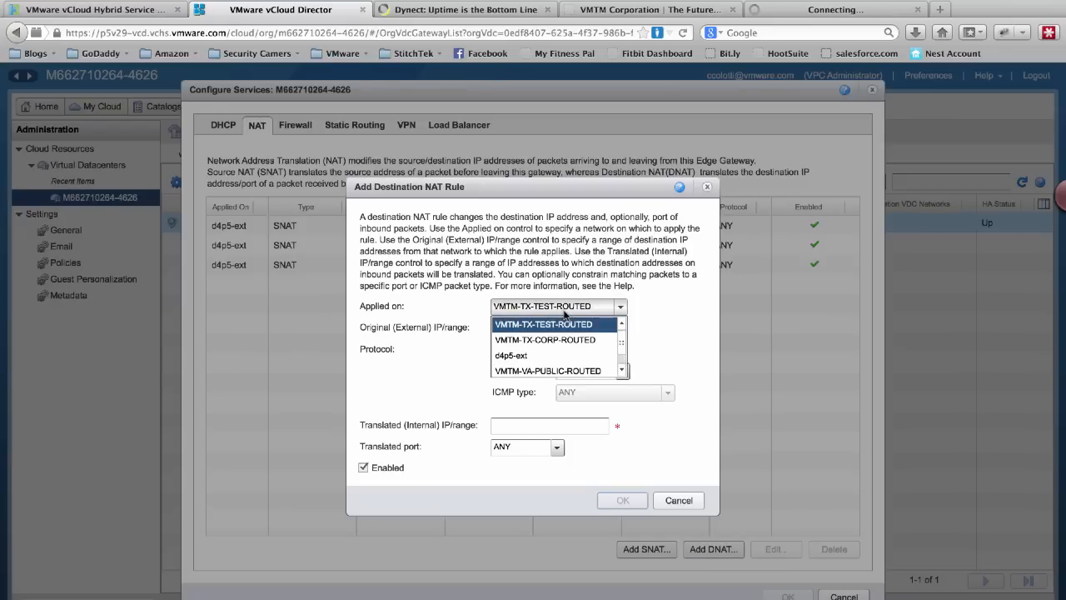
{"action": "left_click", "coordinate": [520, 355]}
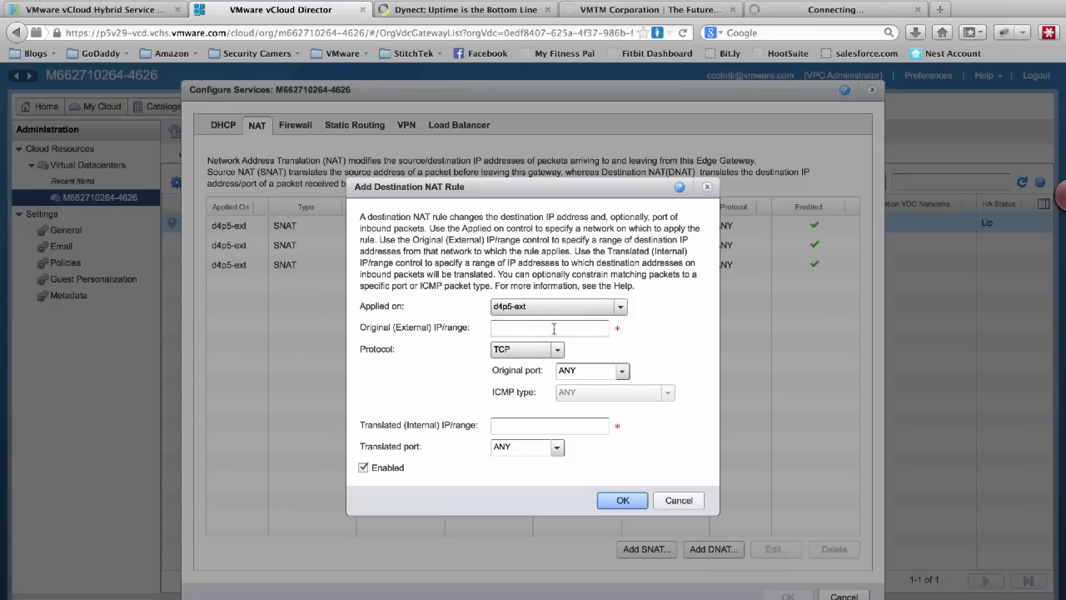
Complete the DNAT rule with external IP 23.92.228.154, protocol ANY and internal IP 192.168.185.220, and add it
{"action": "left_click", "coordinate": [546, 326]}
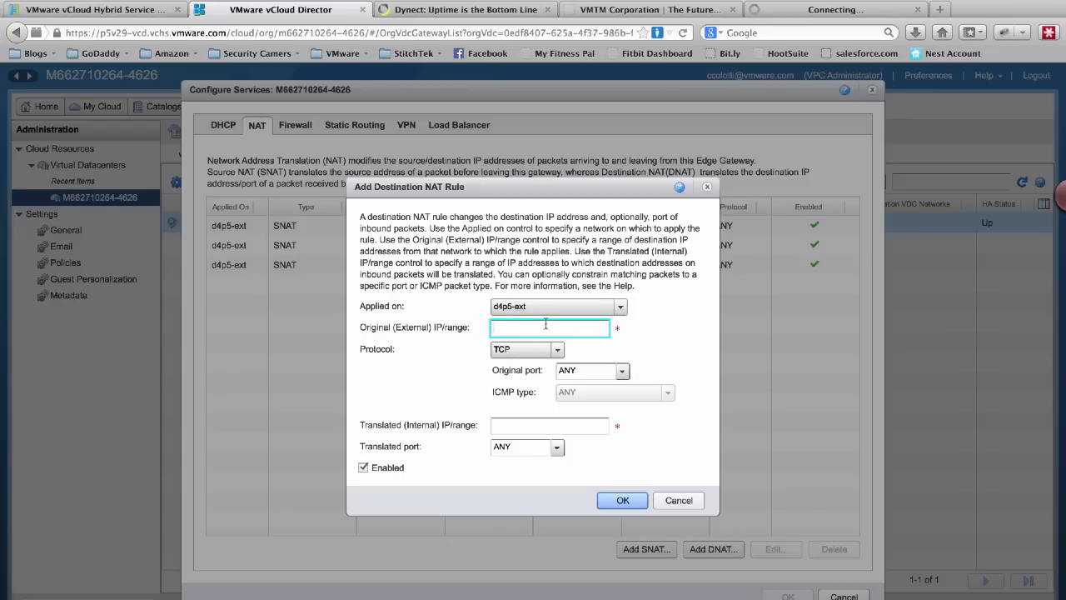
{"action": "key", "text": "super+v"}
{"action": "left_click", "coordinate": [554, 350]}
{"action": "left_click", "coordinate": [504, 427]}
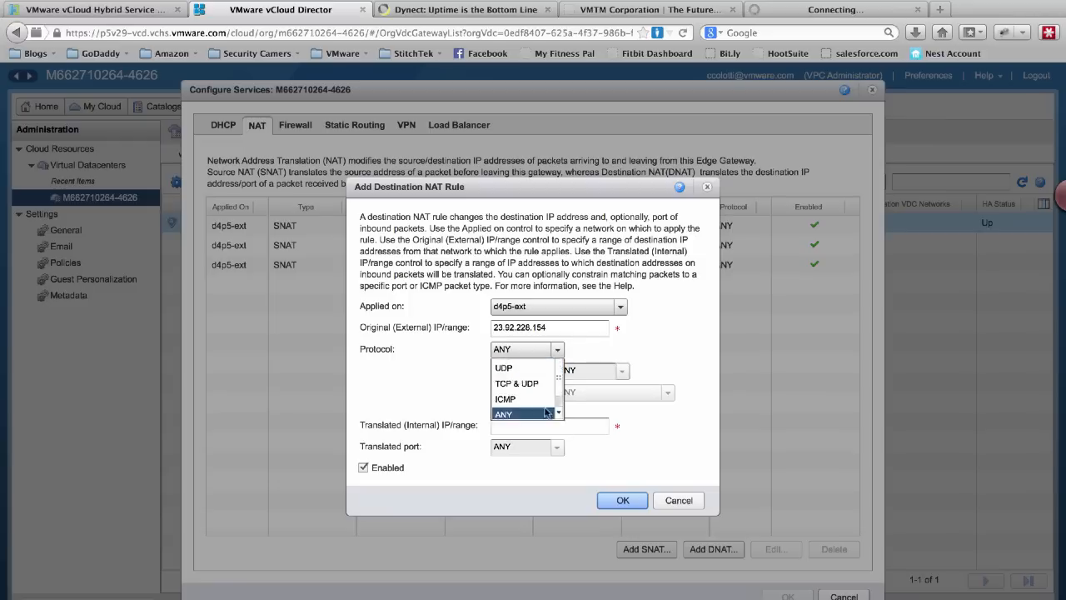
{"action": "left_click", "coordinate": [541, 426]}
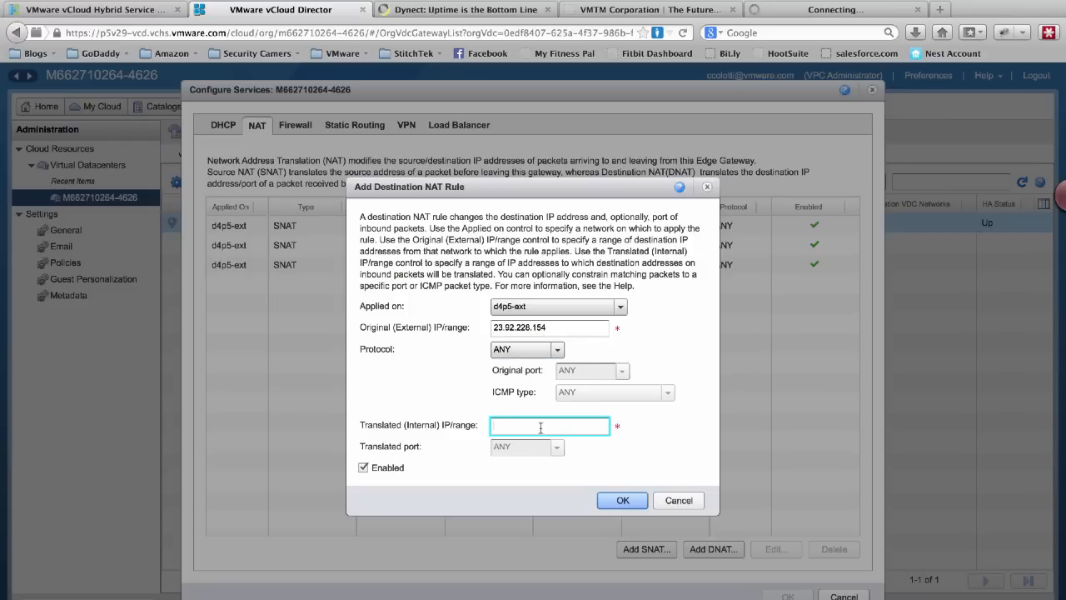
{"action": "type", "text": "192.168."}
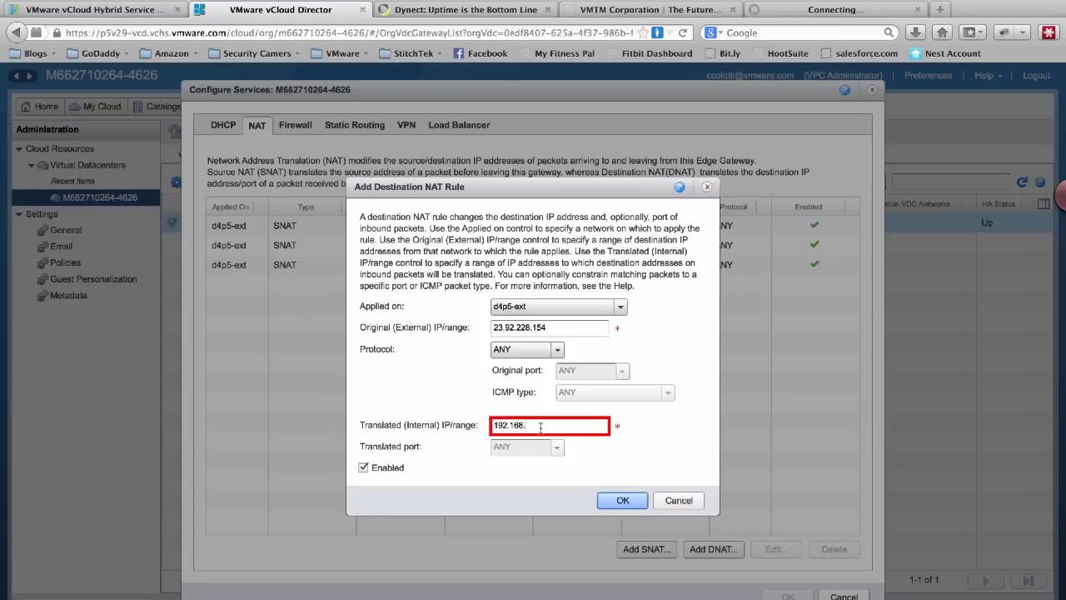
{"action": "type", "text": "185.220"}
{"action": "left_click", "coordinate": [623, 500]}
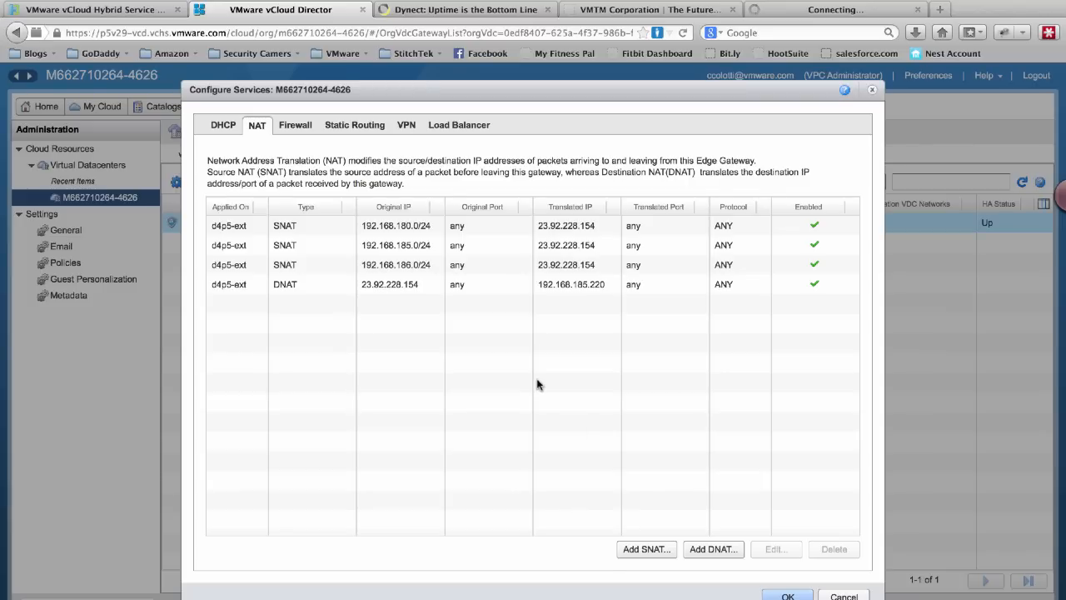
Start a new edge gateway firewall rule named "Allow Wordpress Inbound" with source 23.92.228.154
{"action": "left_click", "coordinate": [295, 126]}
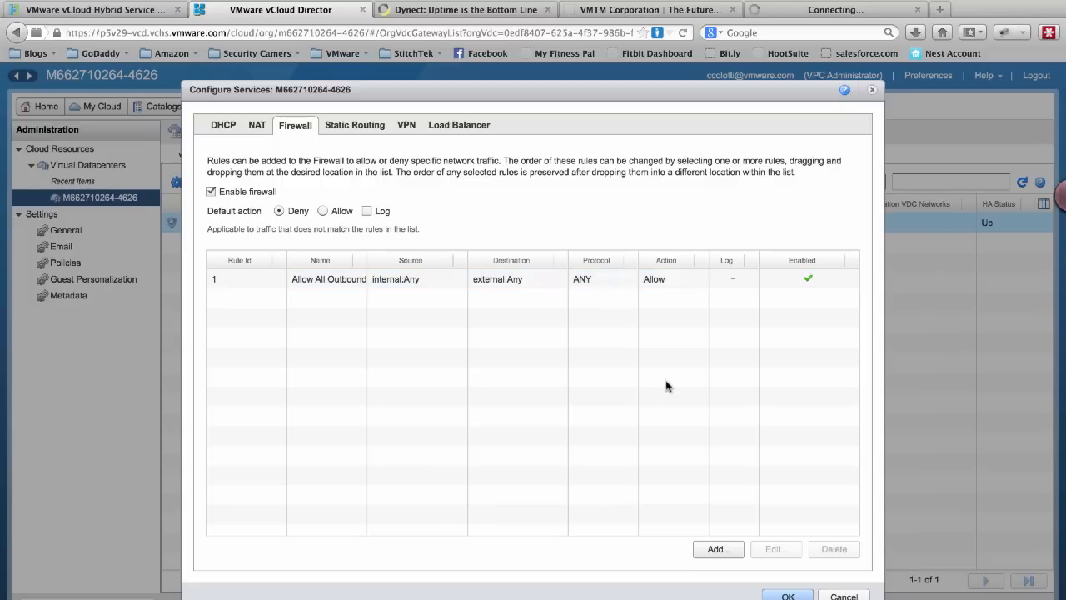
{"action": "left_click", "coordinate": [718, 549]}
{"action": "left_click", "coordinate": [496, 236]}
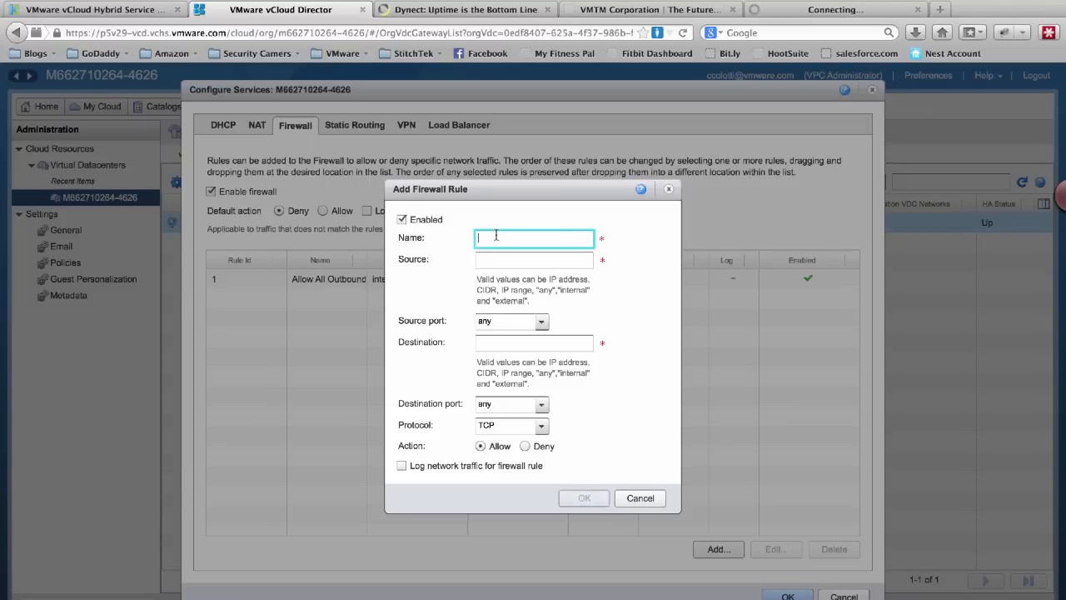
{"action": "type", "text": "Wor"}
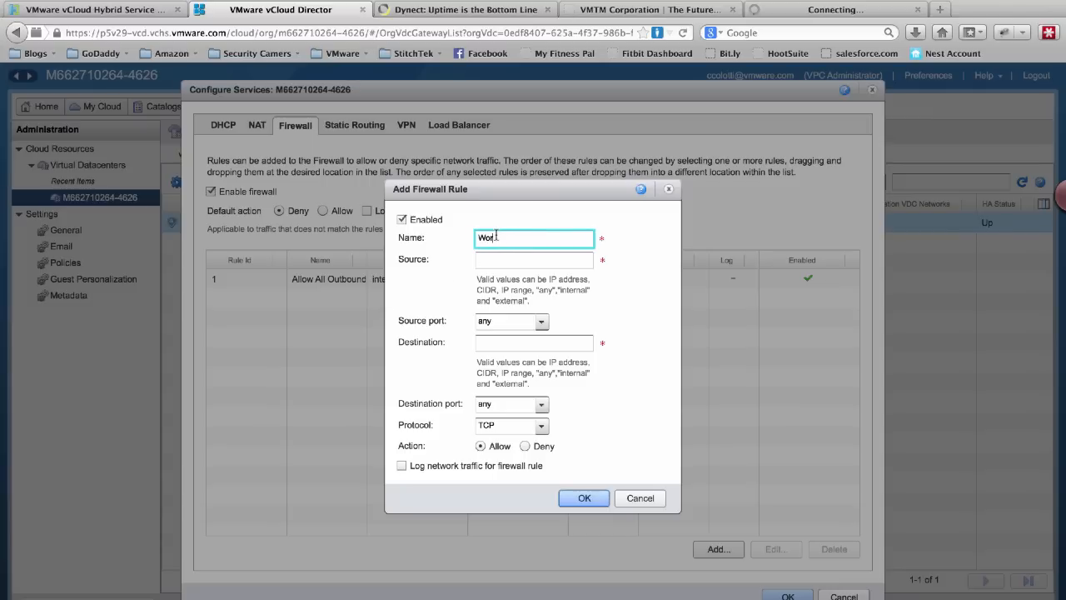
{"action": "key", "text": "BackSpace"}
{"action": "key", "text": "BackSpace"}
{"action": "key", "text": "BackSpace"}
{"action": "type", "text": "Allow Wordpress Inbound"}
{"action": "left_click", "coordinate": [500, 260]}
{"action": "type", "text": "23.92.228.154"}
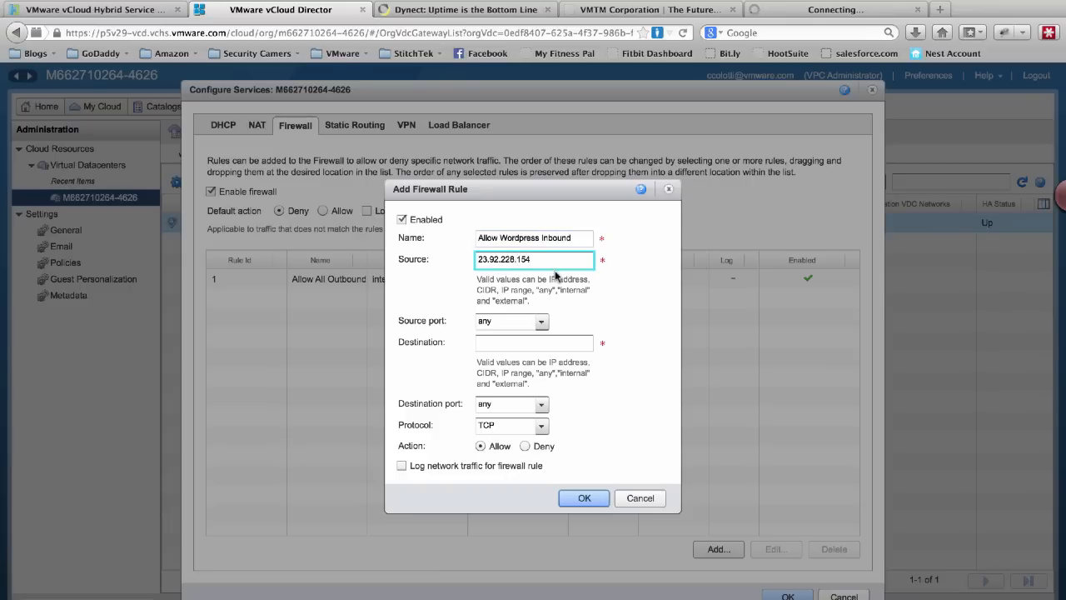
Set the firewall rule's source port to any, destination to 192.168.185.220 and destination port to 80, and add the rule
{"action": "left_click", "coordinate": [541, 322]}
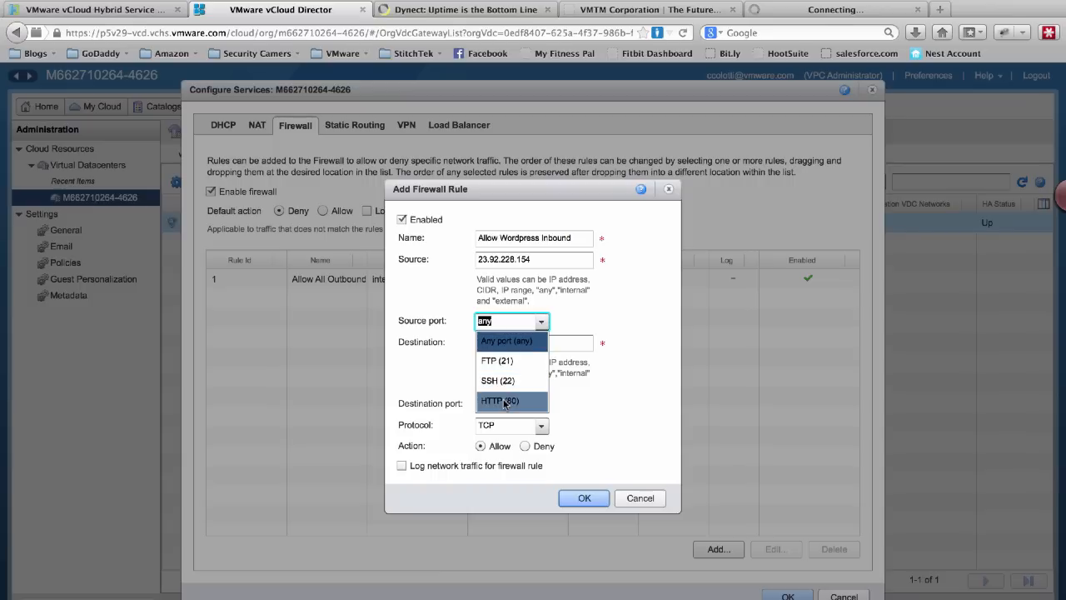
{"action": "left_click", "coordinate": [506, 342]}
{"action": "left_click", "coordinate": [521, 343]}
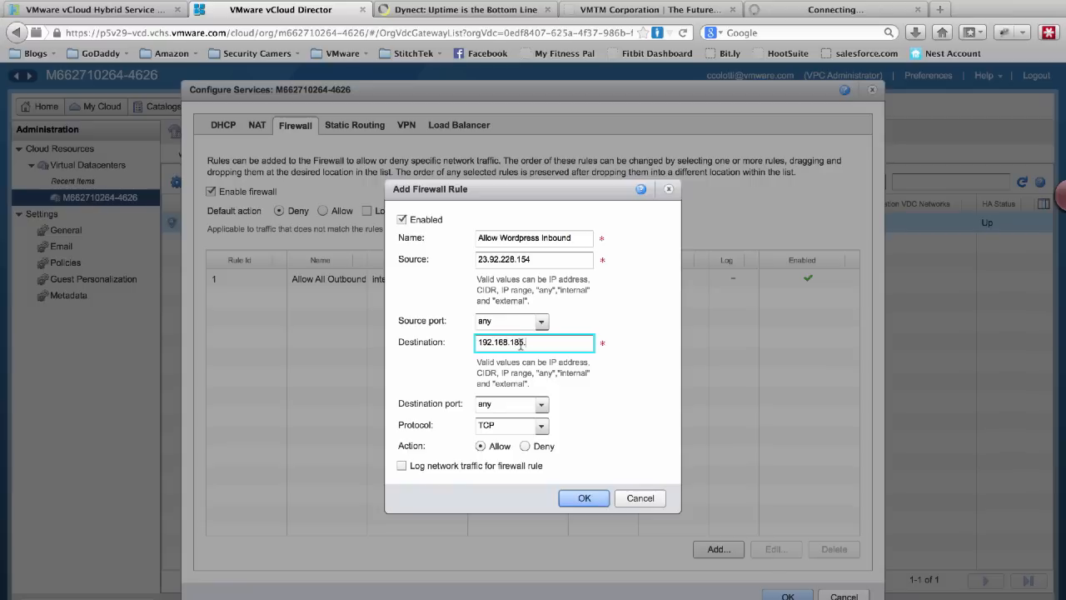
{"action": "left_click", "coordinate": [541, 404]}
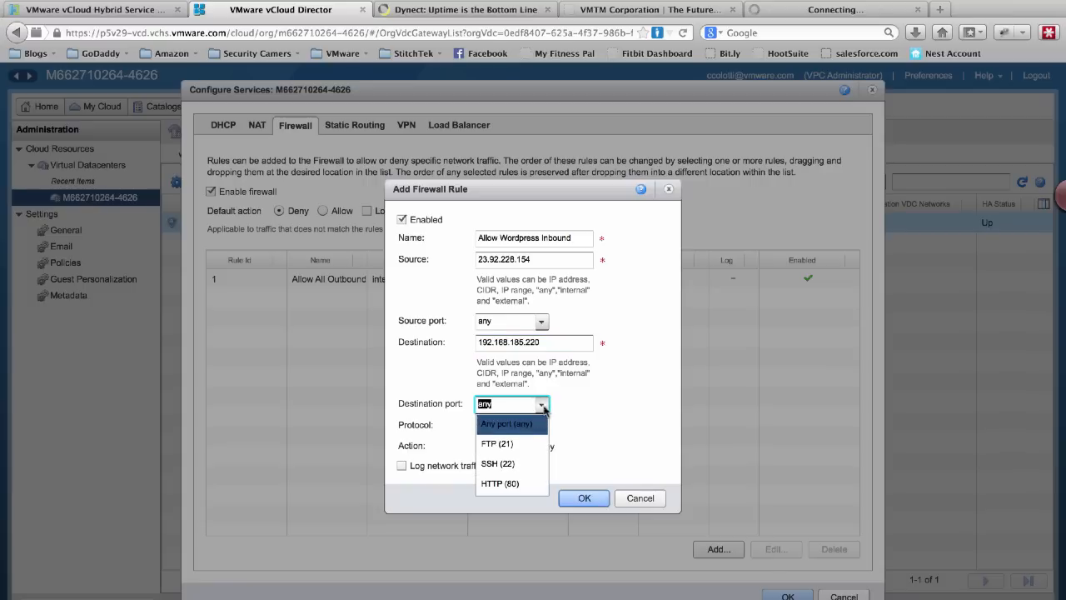
{"action": "left_click", "coordinate": [513, 476]}
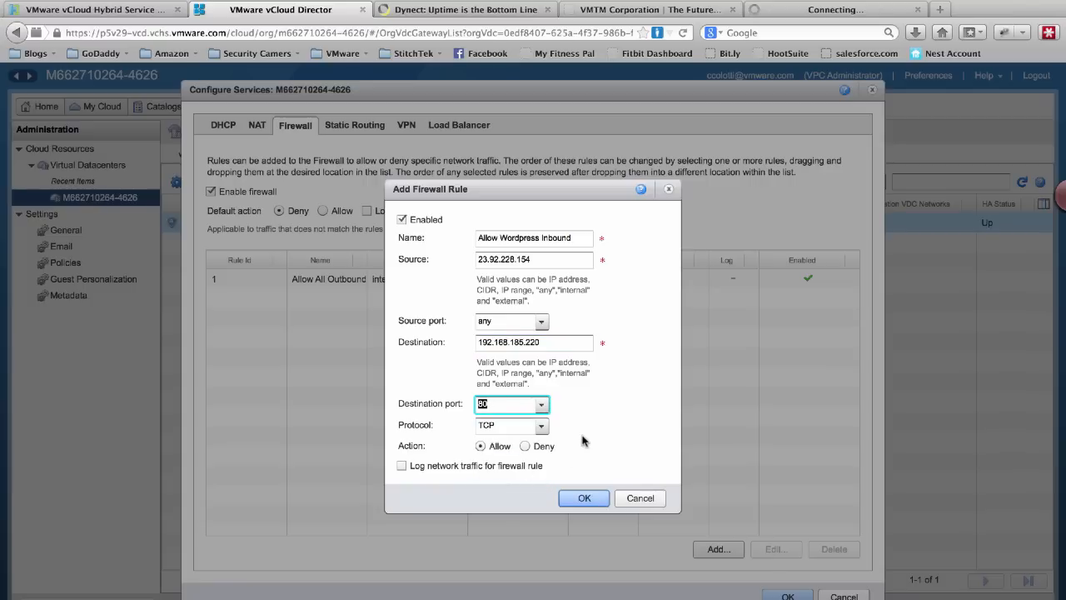
{"action": "left_click", "coordinate": [581, 498]}
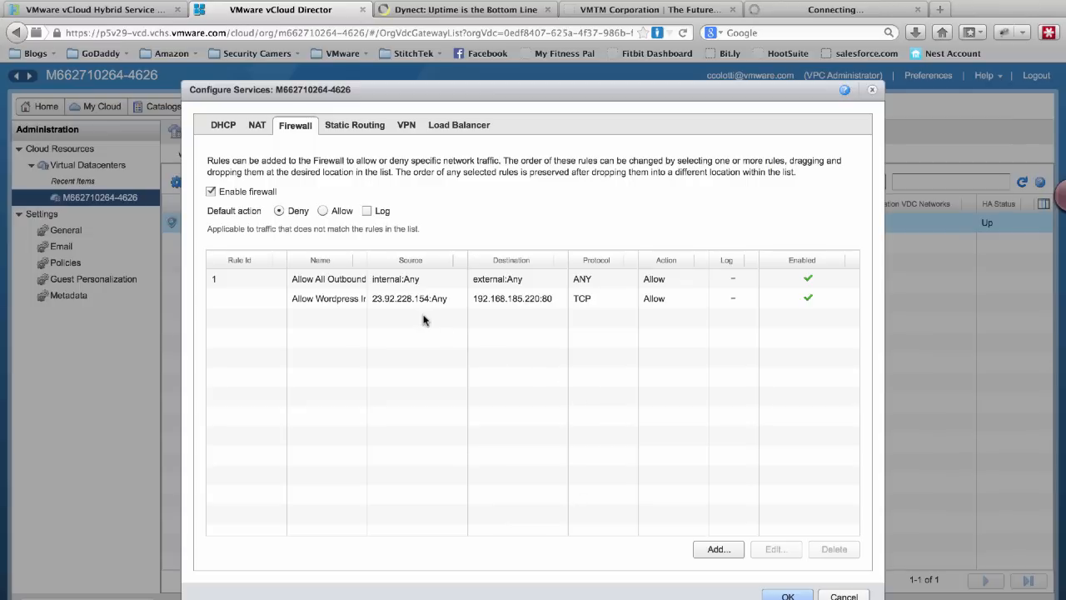
Edit the Allow Wordpress Inbound firewall rule to use source external and destination 23.92.228.154, and apply the edge gateway services configuration
{"action": "left_click", "coordinate": [379, 304]}
{"action": "left_click", "coordinate": [375, 279]}
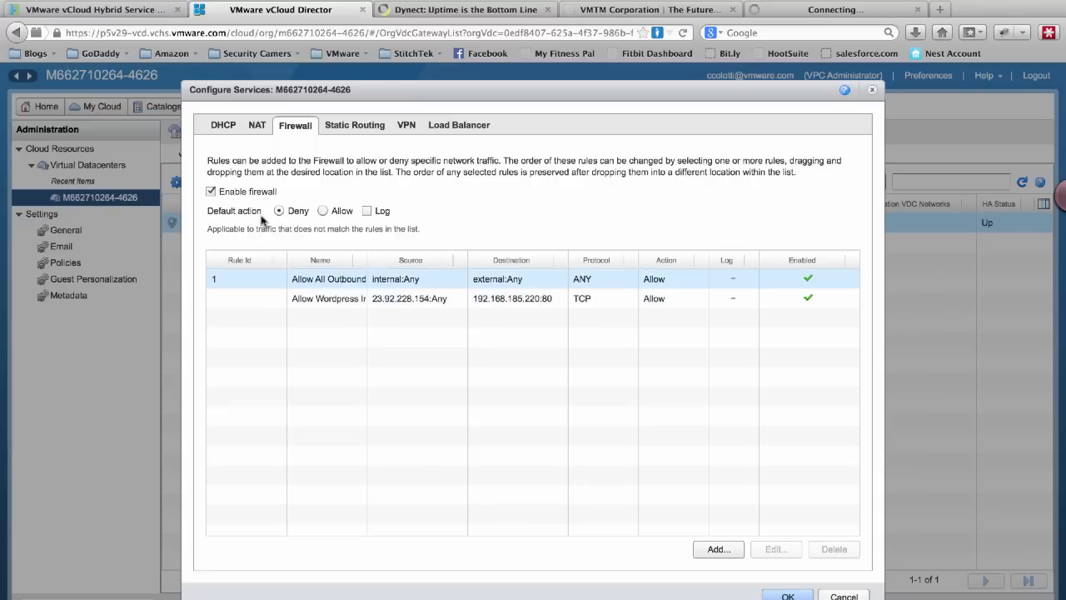
{"action": "left_click", "coordinate": [516, 305]}
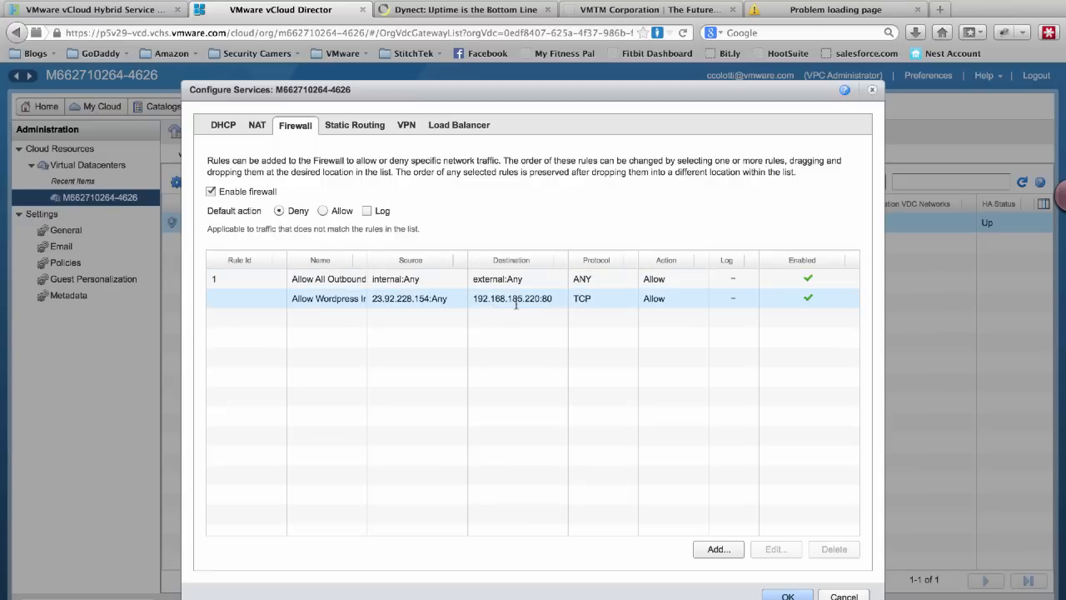
{"action": "left_click", "coordinate": [466, 300]}
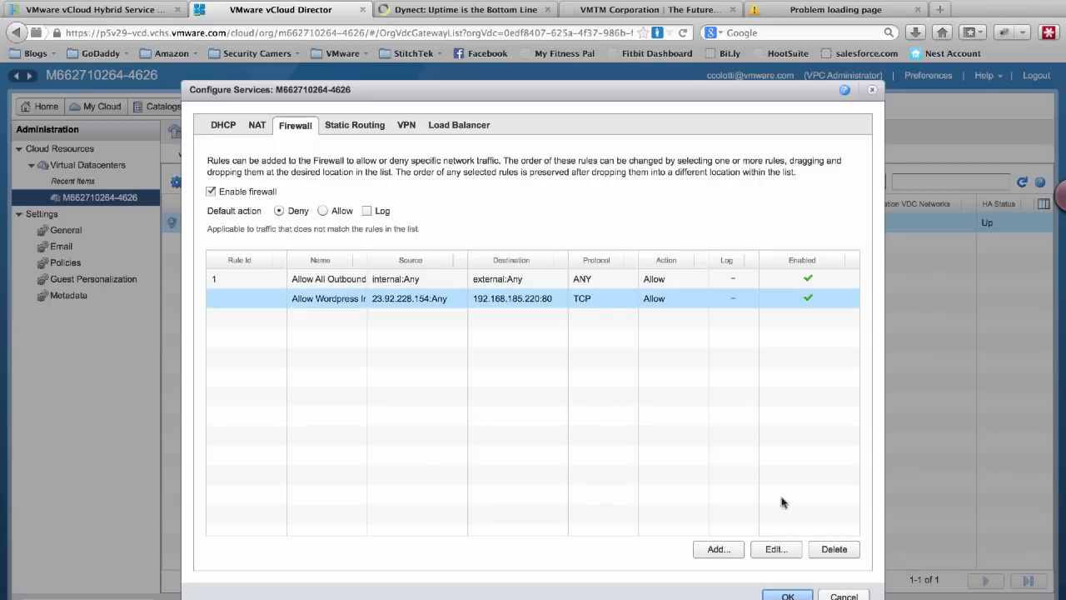
{"action": "left_click", "coordinate": [779, 551]}
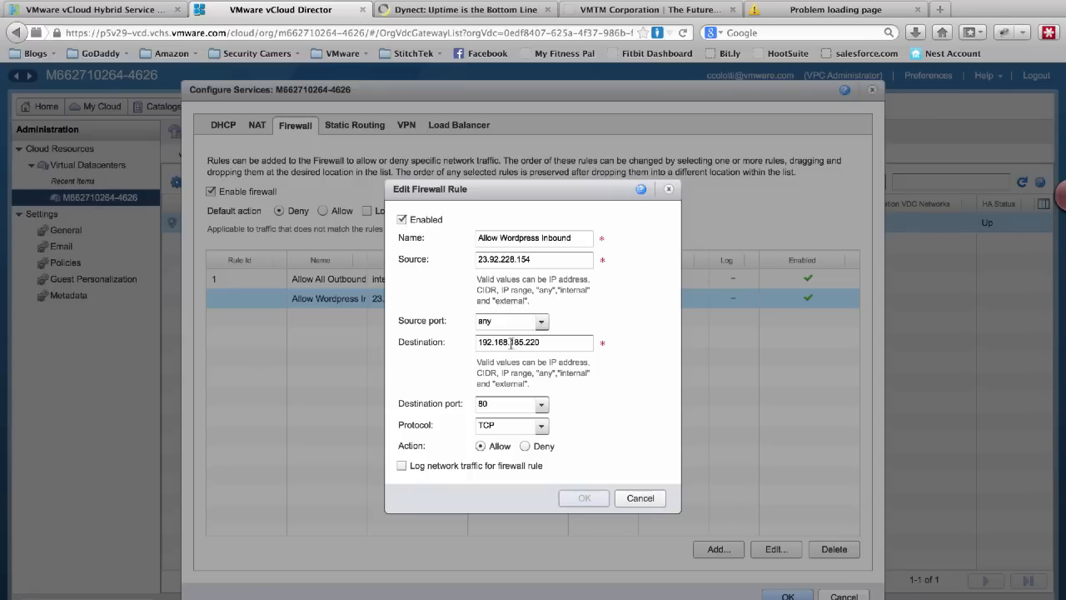
{"action": "triple_click", "coordinate": [560, 341]}
{"action": "type", "text": "23.92.228.154"}
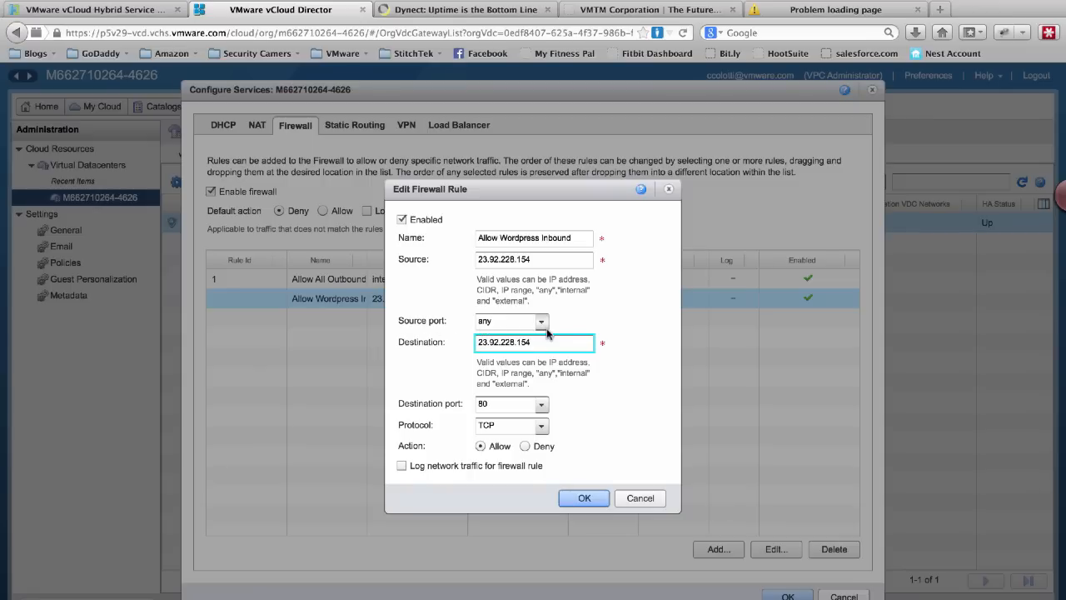
{"action": "left_click_drag", "start_coordinate": [555, 259], "coordinate": [409, 259]}
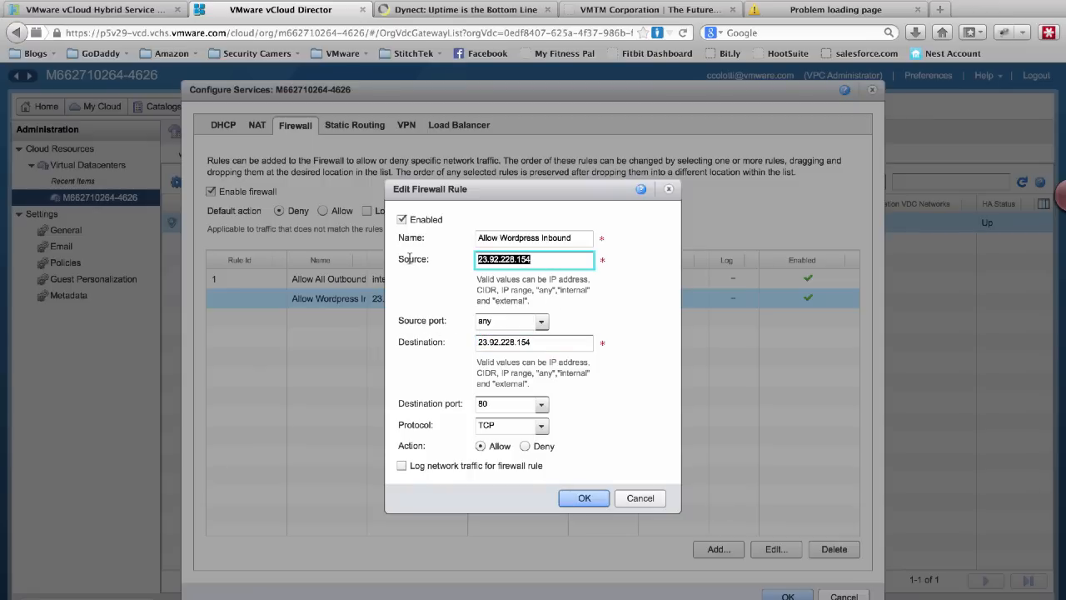
{"action": "type", "text": "external"}
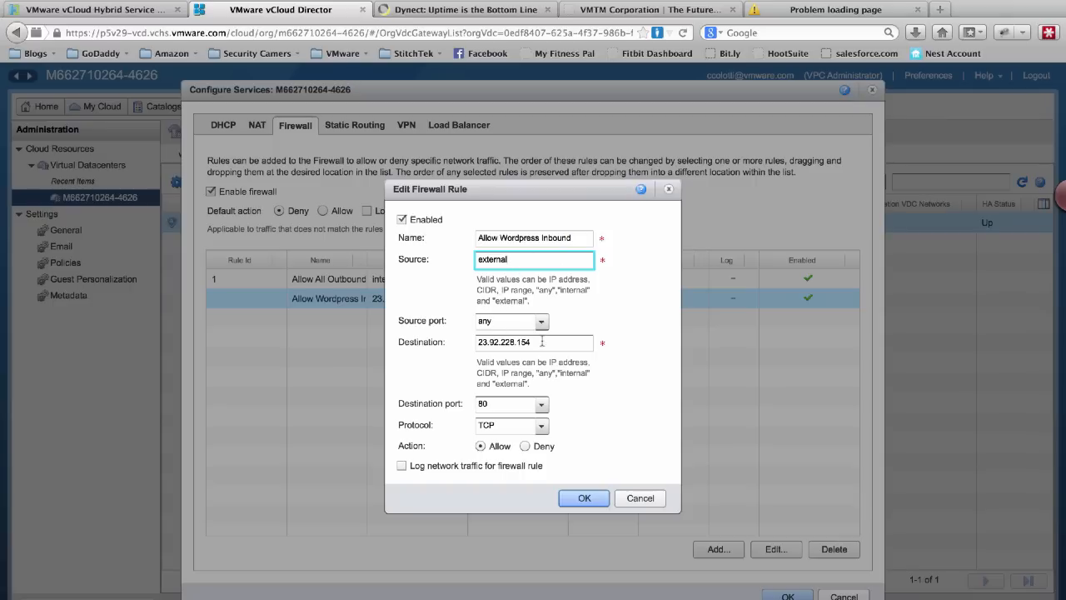
{"action": "left_click_drag", "start_coordinate": [537, 342], "coordinate": [459, 341]}
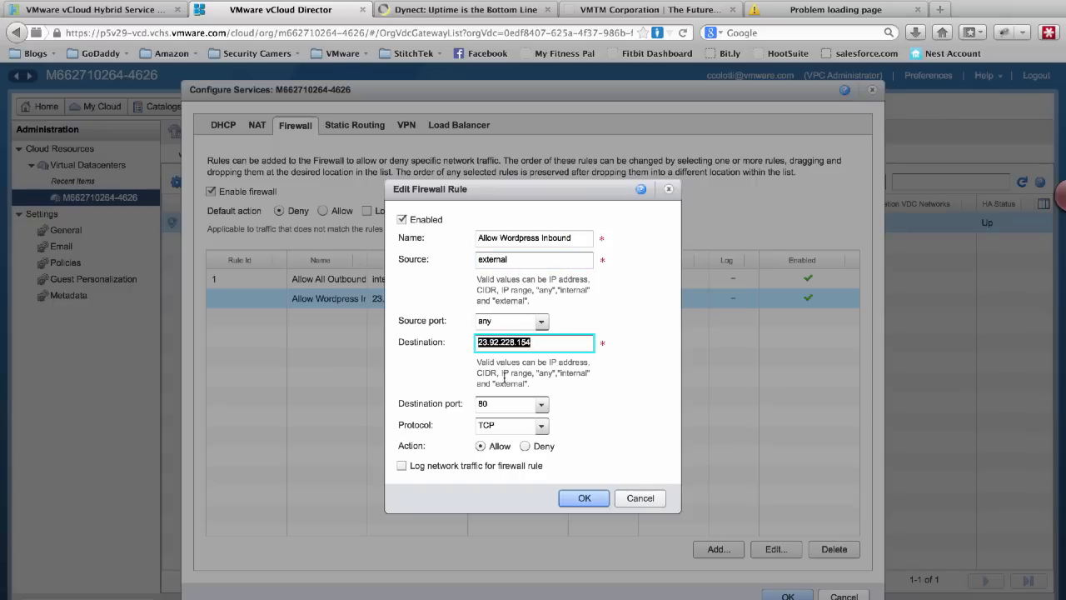
{"action": "left_click", "coordinate": [584, 499]}
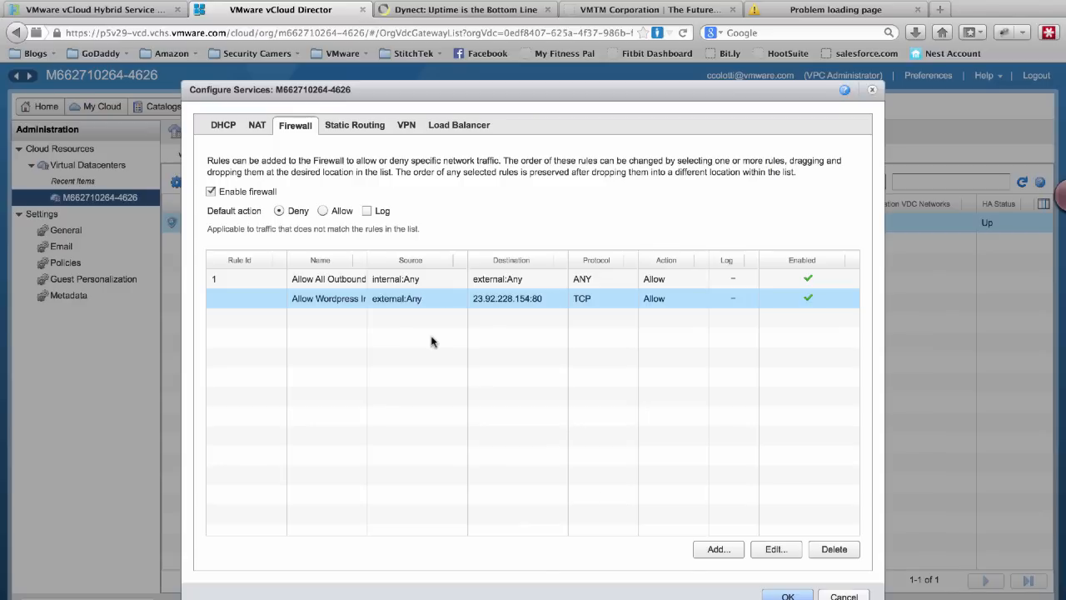
{"action": "left_click", "coordinate": [787, 595]}
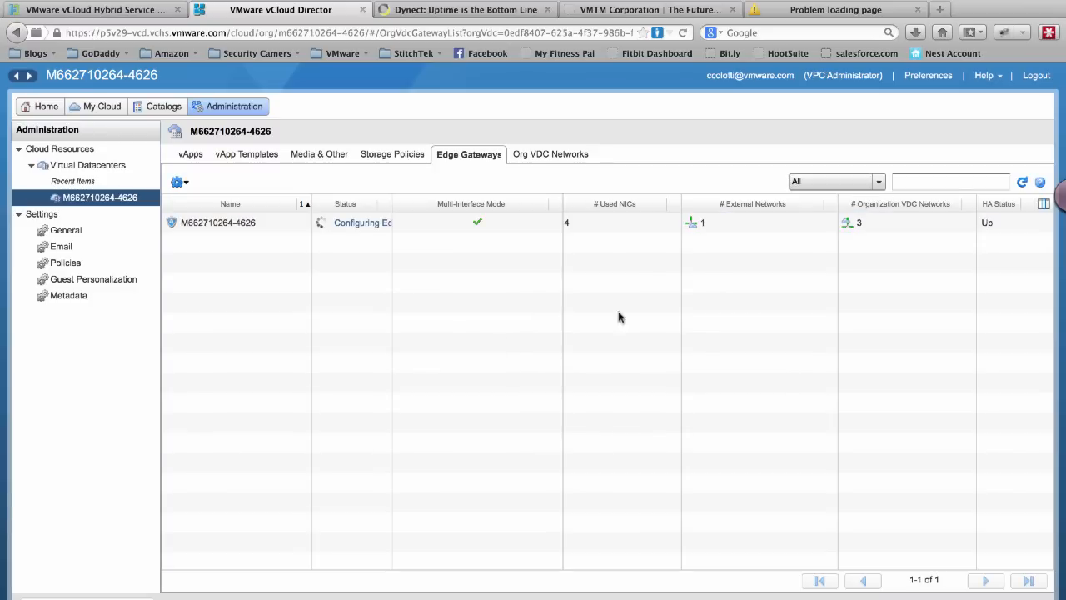
Refresh the edge gateway list to check the gateway's configuration status
{"action": "left_click", "coordinate": [817, 10]}
{"action": "left_click", "coordinate": [258, 9]}
{"action": "left_click", "coordinate": [1021, 182]}
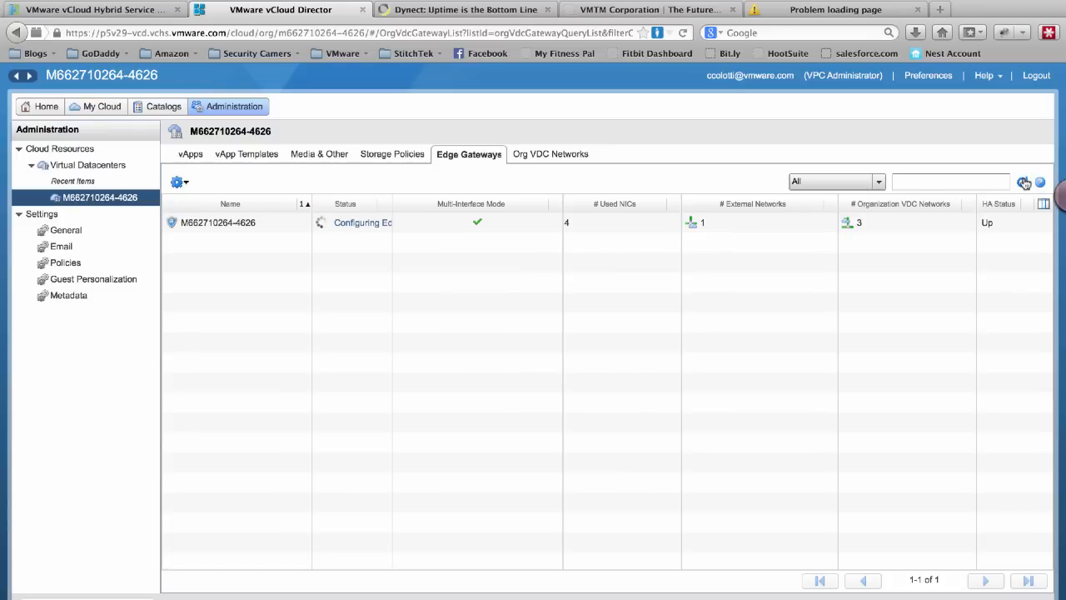
{"action": "left_click", "coordinate": [1024, 183]}
Return to the failed page at 23.92.228.154, copy its address and reload the website
{"action": "left_click", "coordinate": [807, 10]}
{"action": "left_click", "coordinate": [223, 31]}
{"action": "key", "text": "super+c"}
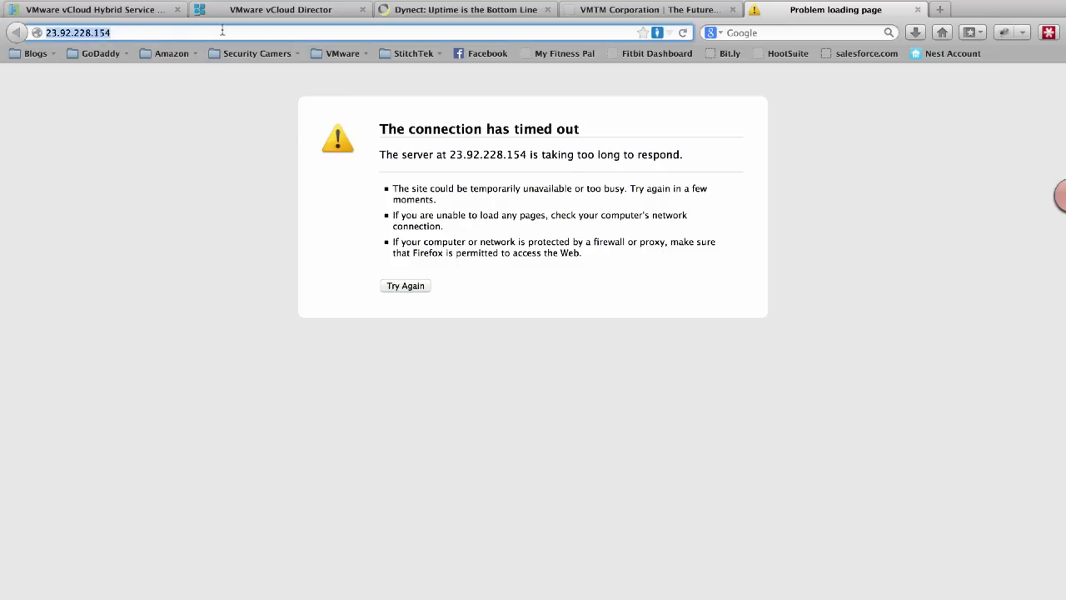
{"action": "left_click", "coordinate": [682, 32]}
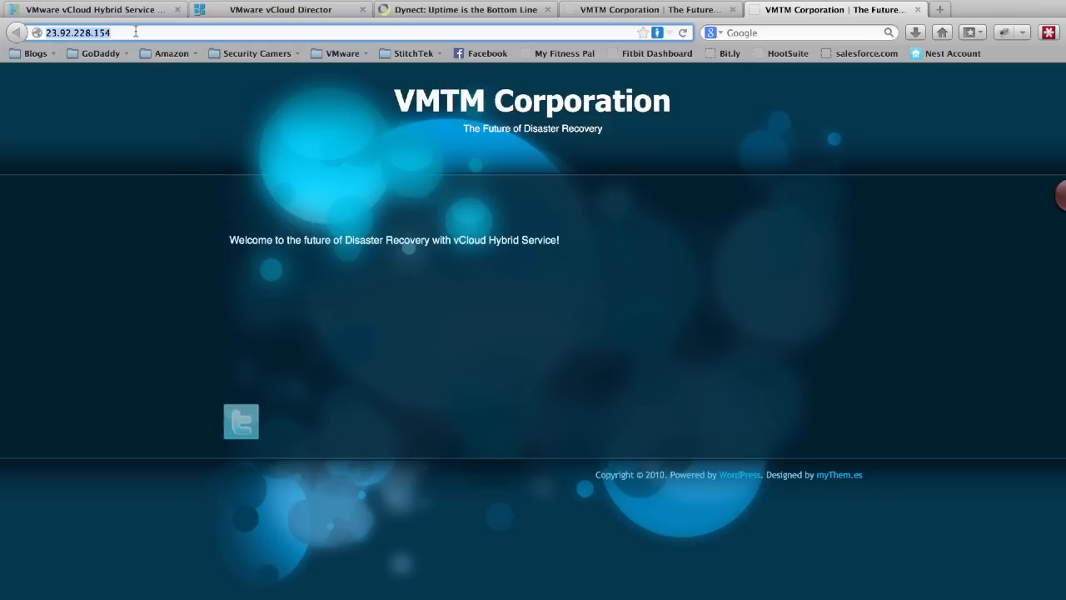
Reload the original website at 66.45.200.33 to compare it, and return to the page at 23.92.228.154
{"action": "left_click", "coordinate": [662, 10]}
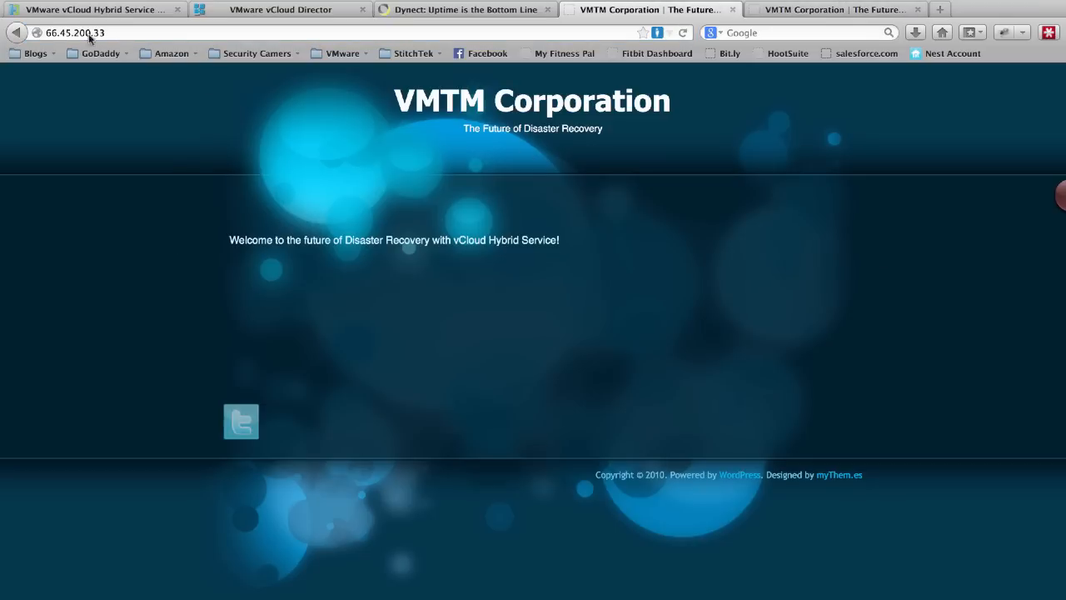
{"action": "left_click", "coordinate": [686, 32]}
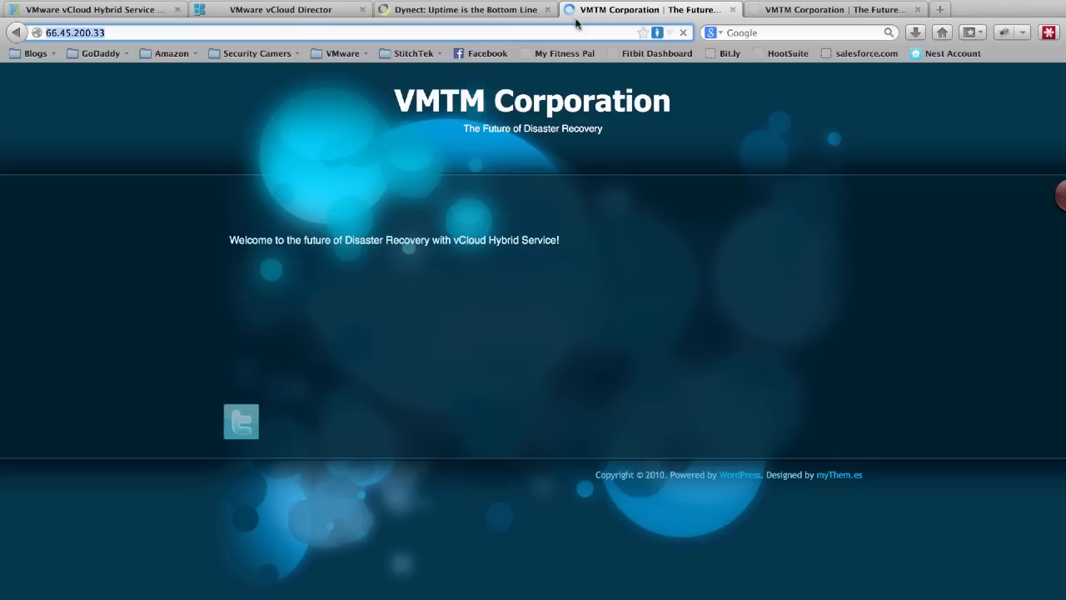
{"action": "left_click", "coordinate": [852, 10]}
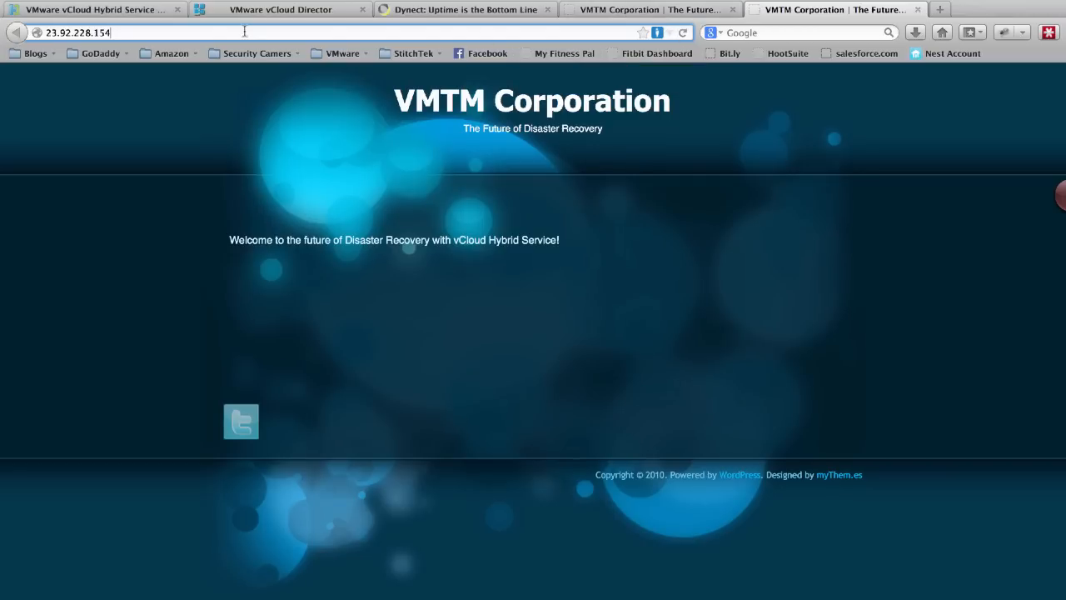
In DynECT Managed DNS, set the wordpress.vmtm.org A record's IP address to 23.92.228.154 and publish the vmtm.org zone
{"action": "left_click", "coordinate": [437, 15]}
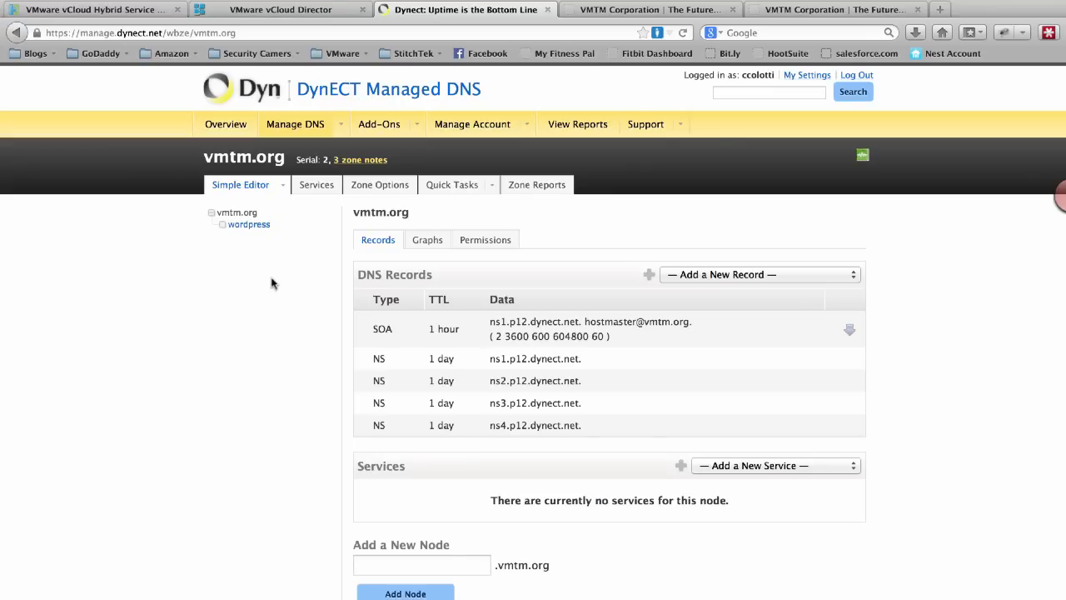
{"action": "left_click", "coordinate": [244, 227]}
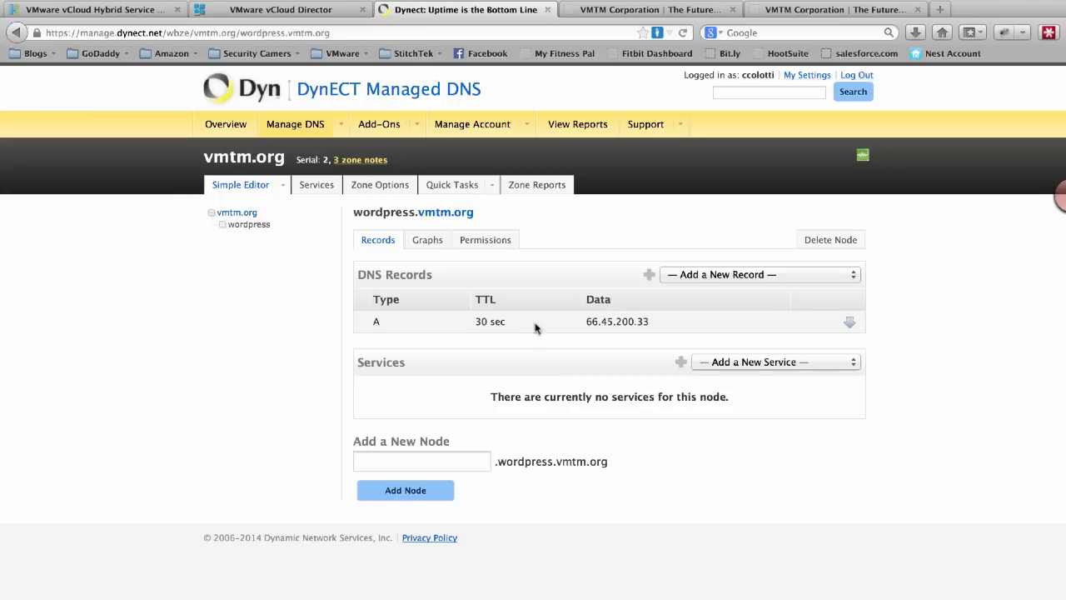
{"action": "left_click", "coordinate": [850, 325]}
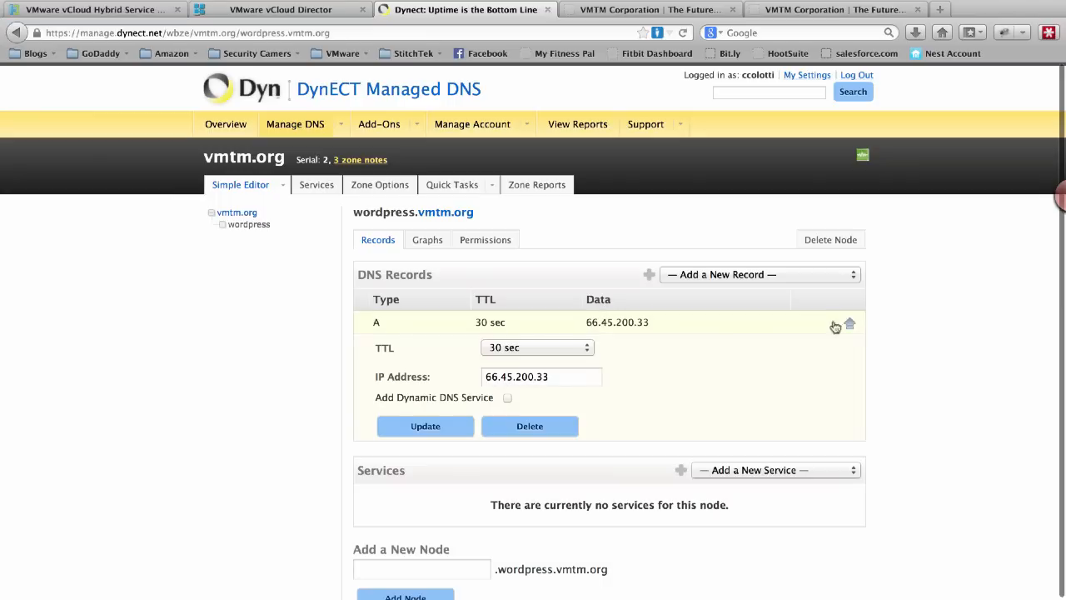
{"action": "left_click_drag", "start_coordinate": [563, 377], "coordinate": [385, 381]}
{"action": "key", "text": "super+v"}
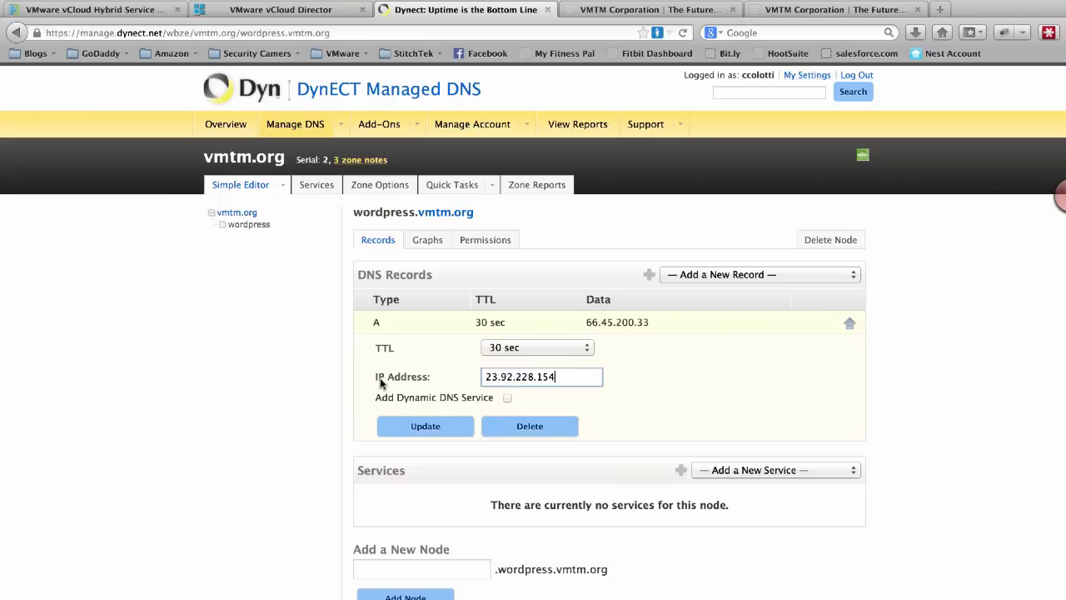
{"action": "left_click", "coordinate": [453, 425]}
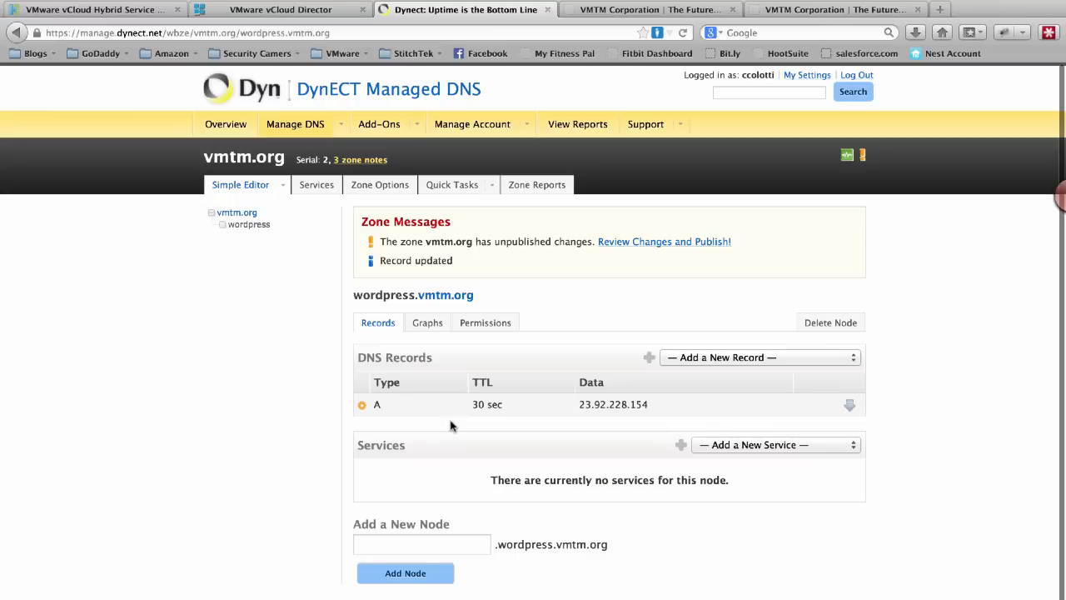
{"action": "left_click", "coordinate": [665, 243]}
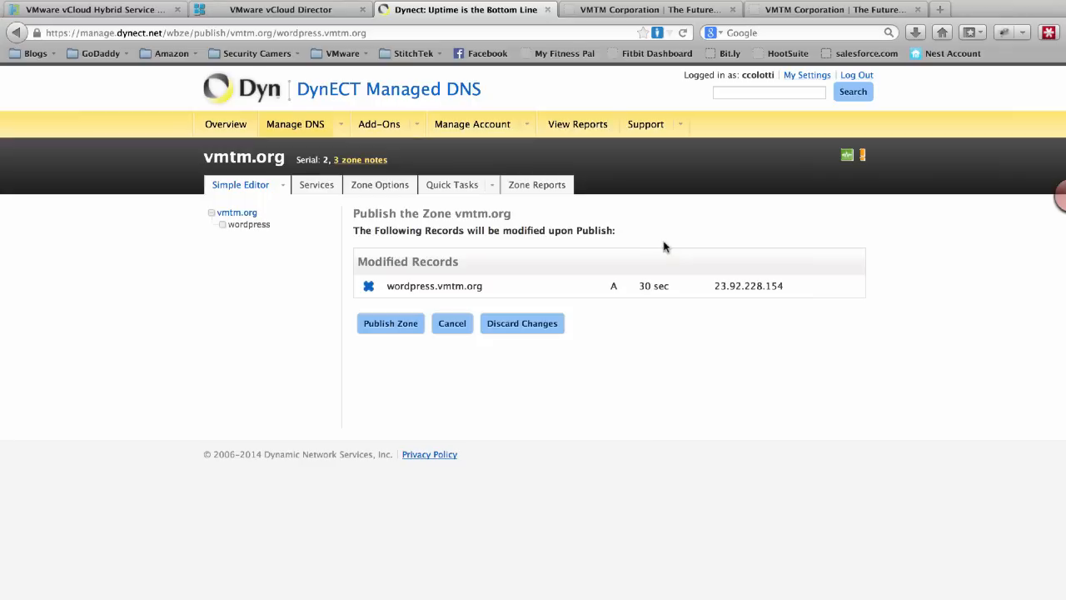
{"action": "left_click", "coordinate": [377, 329]}
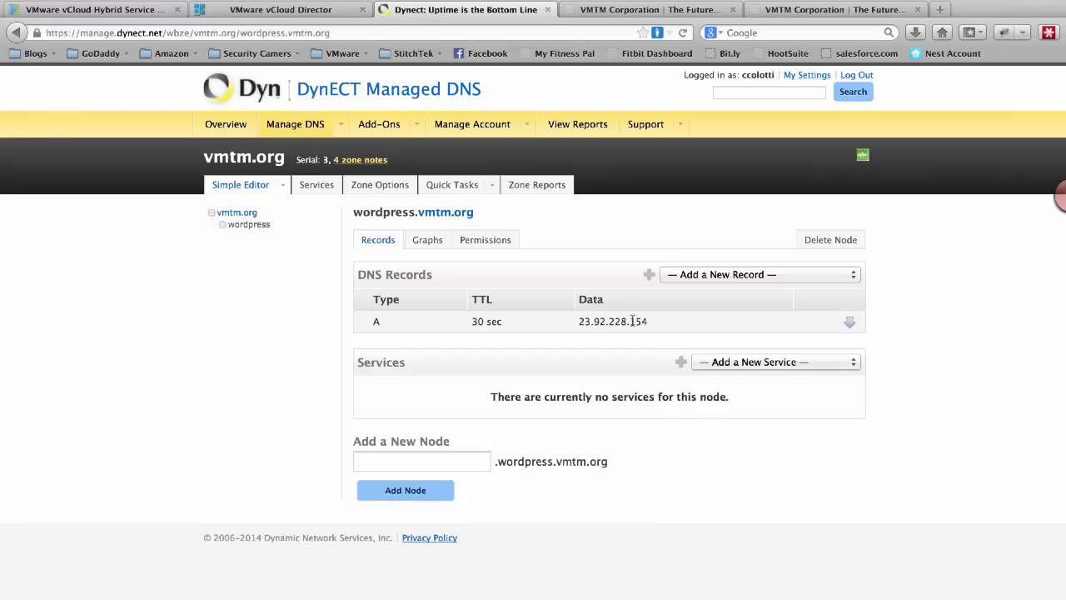
Switch to the terminal and look up wordpress.vmtm.org with nslookup
{"action": "key", "text": "super+Tab"}
{"action": "type", "text": "nsllok"}
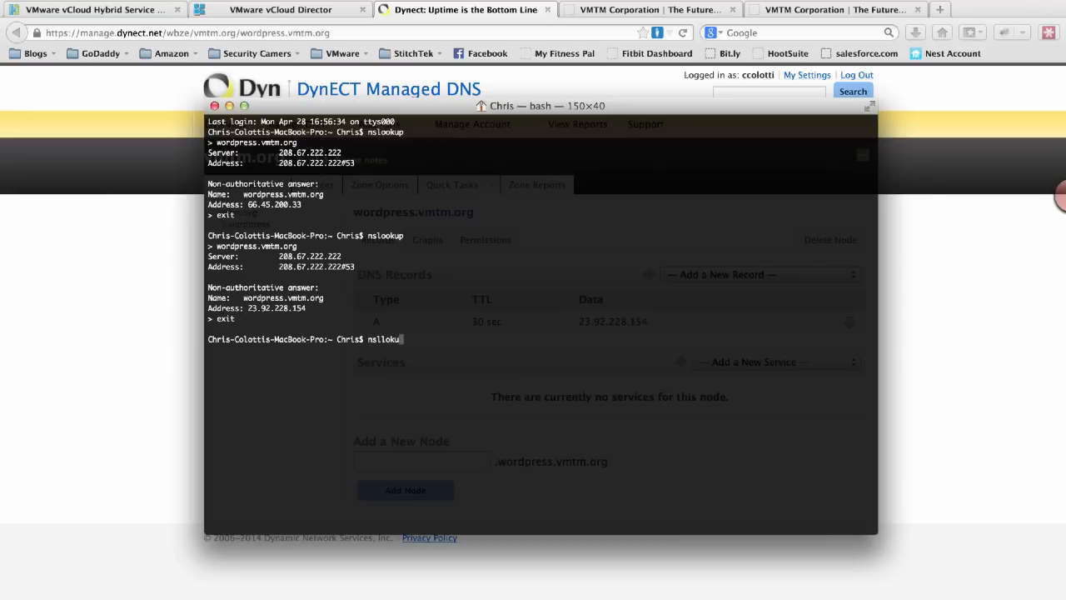
{"action": "key", "text": "BackSpace"}
{"action": "key", "text": "BackSpace"}
{"action": "key", "text": "BackSpace"}
{"action": "type", "text": "ookup"}
{"action": "key", "text": "Return"}
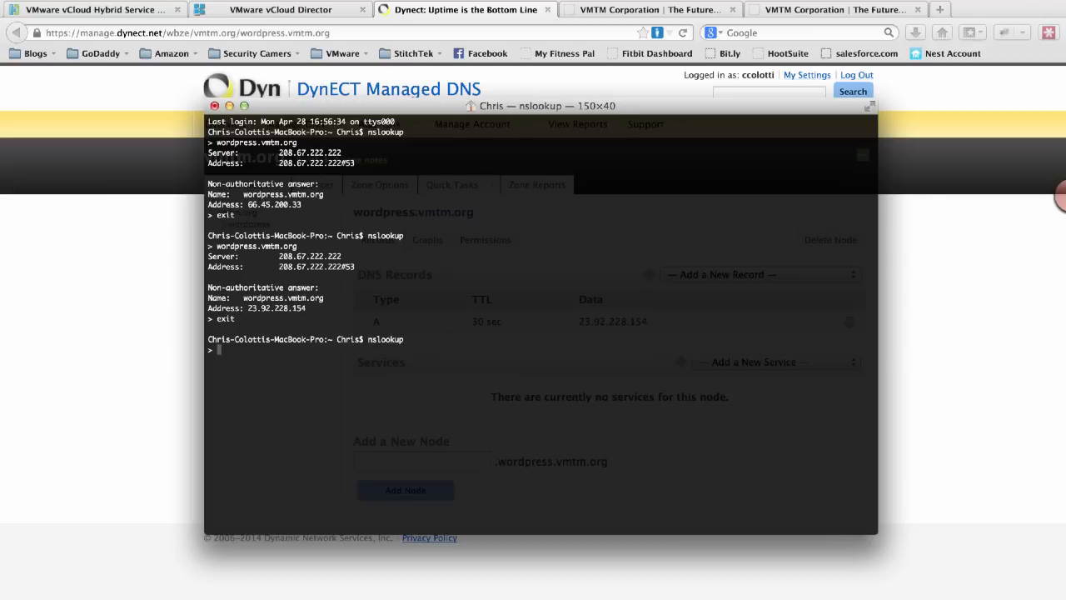
{"action": "type", "text": "wordpress.vmtm.org"}
{"action": "key", "text": "Return"}
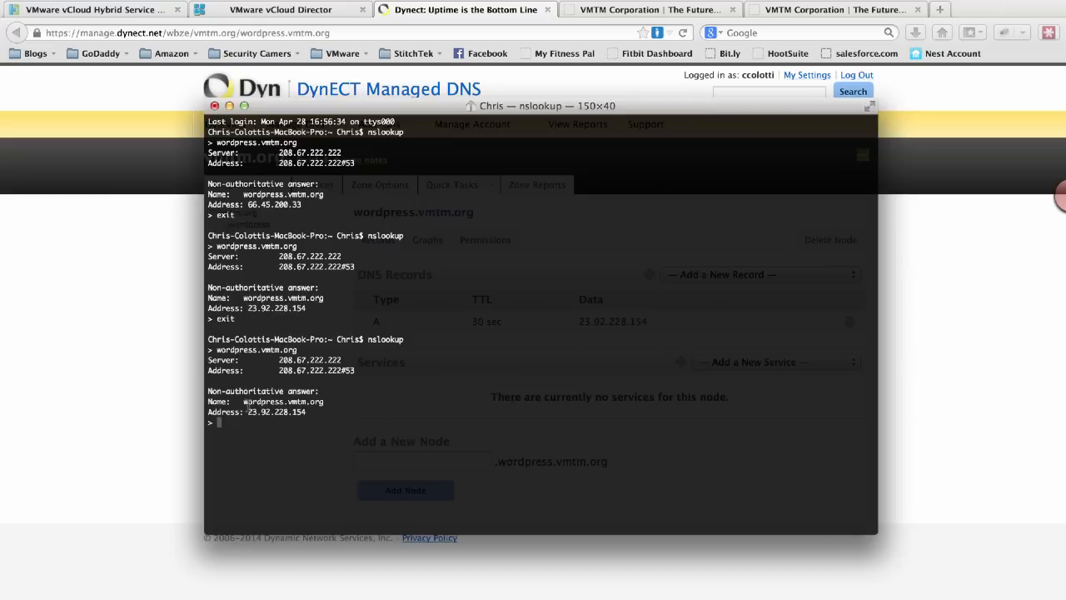
{"action": "mouse_move", "coordinate": [472, 112]}
{"action": "left_mouse_down"}
{"action": "mouse_move", "coordinate": [900, 110]}
{"action": "mouse_move", "coordinate": [907, 128]}
{"action": "mouse_move", "coordinate": [459, 119]}
{"action": "left_mouse_up"}
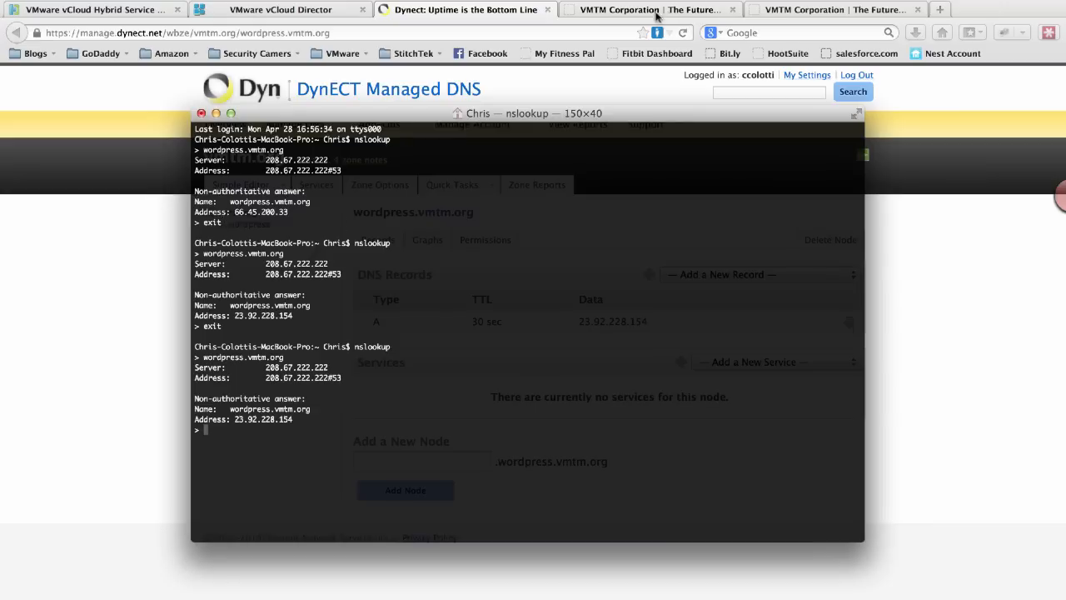
Load wordpress.vmtm.org in a new browser tab to test the site by its DNS name
{"action": "left_click", "coordinate": [940, 10]}
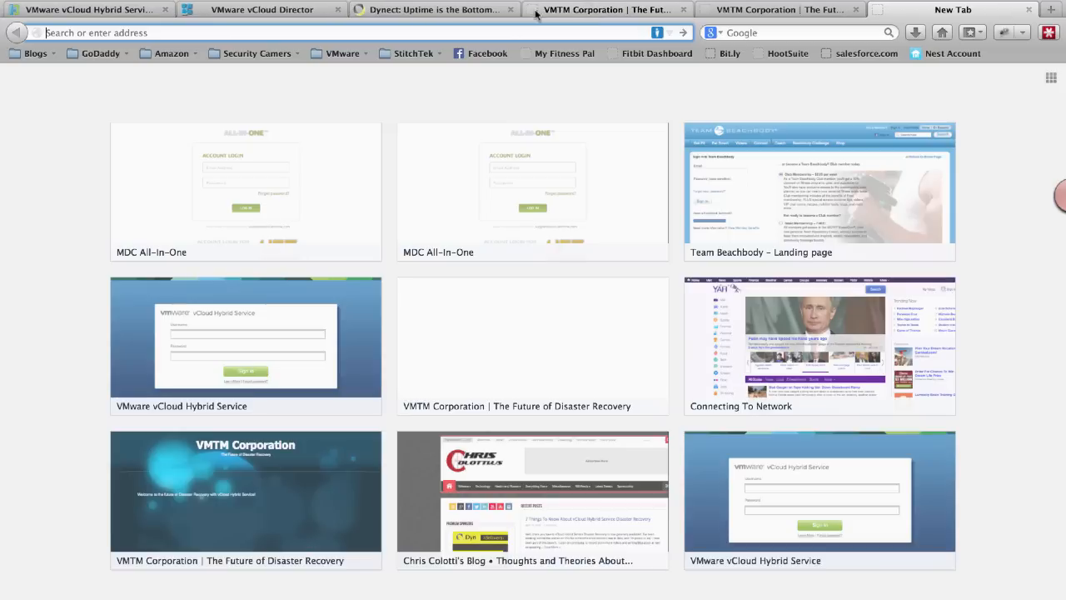
{"action": "type", "text": "wordpress.vmtm.org"}
{"action": "key", "text": "Return"}
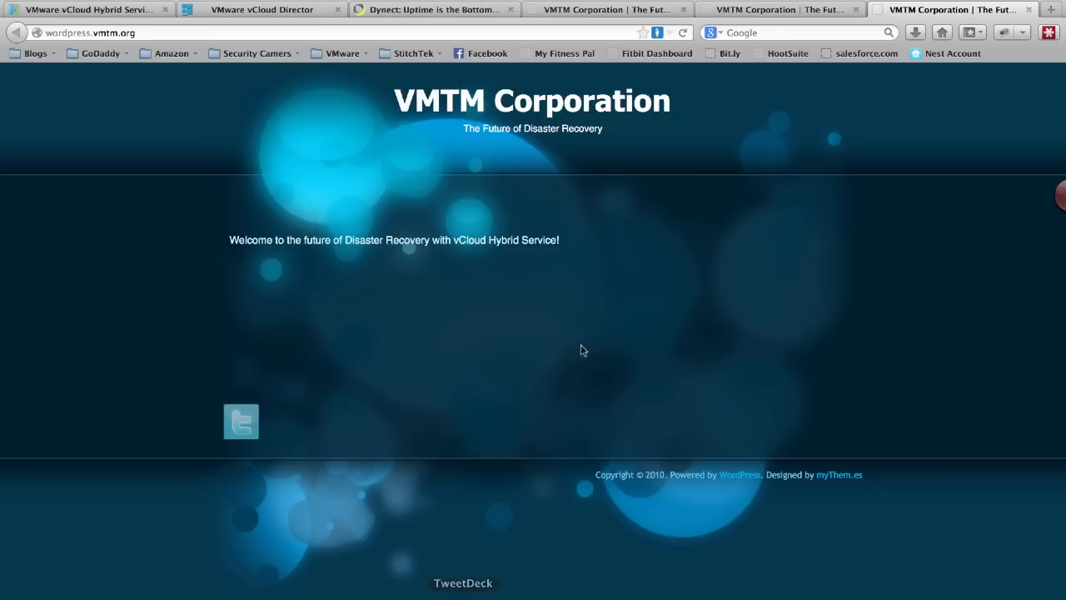
Switch to the vSphere Web Client, shut down the guest OS of vmtm-WP01, and return to the website in the browser
{"action": "key", "text": "super+Tab"}
{"action": "left_click", "coordinate": [596, 320]}
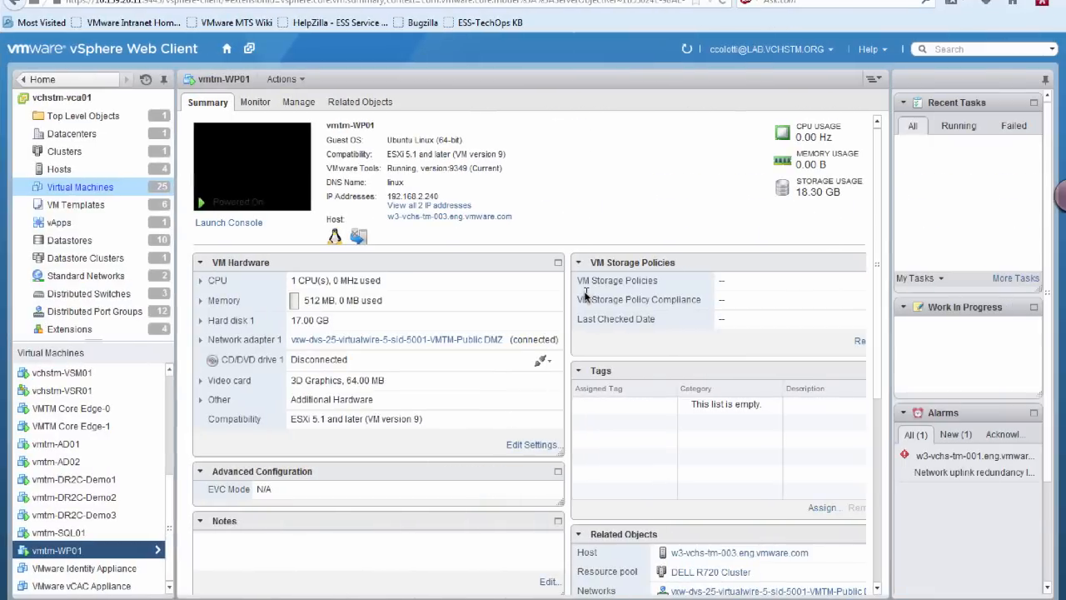
{"action": "left_click", "coordinate": [58, 551]}
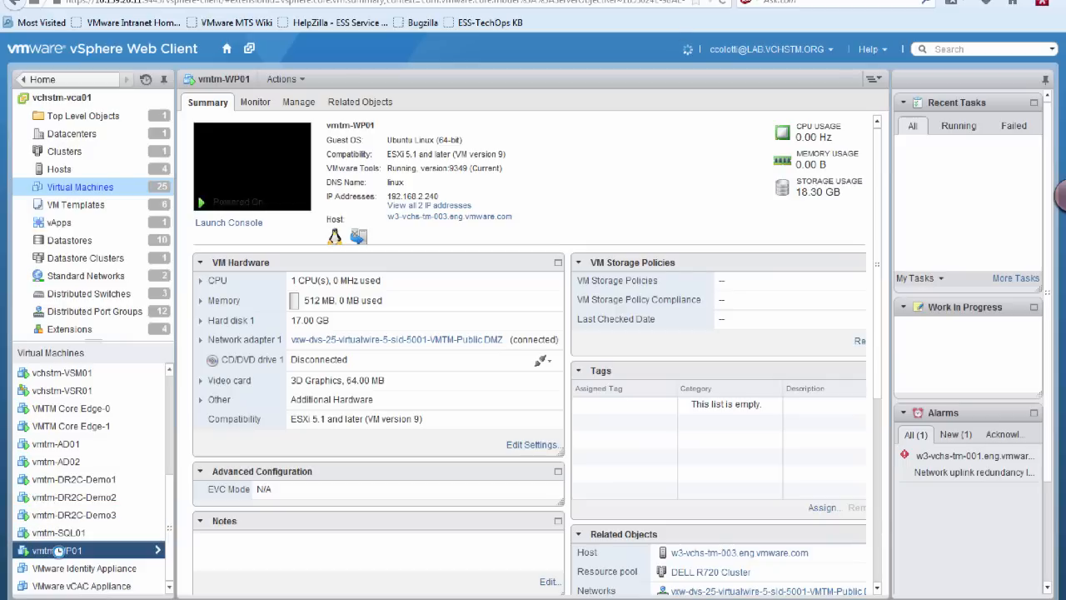
{"action": "right_click", "coordinate": [59, 550]}
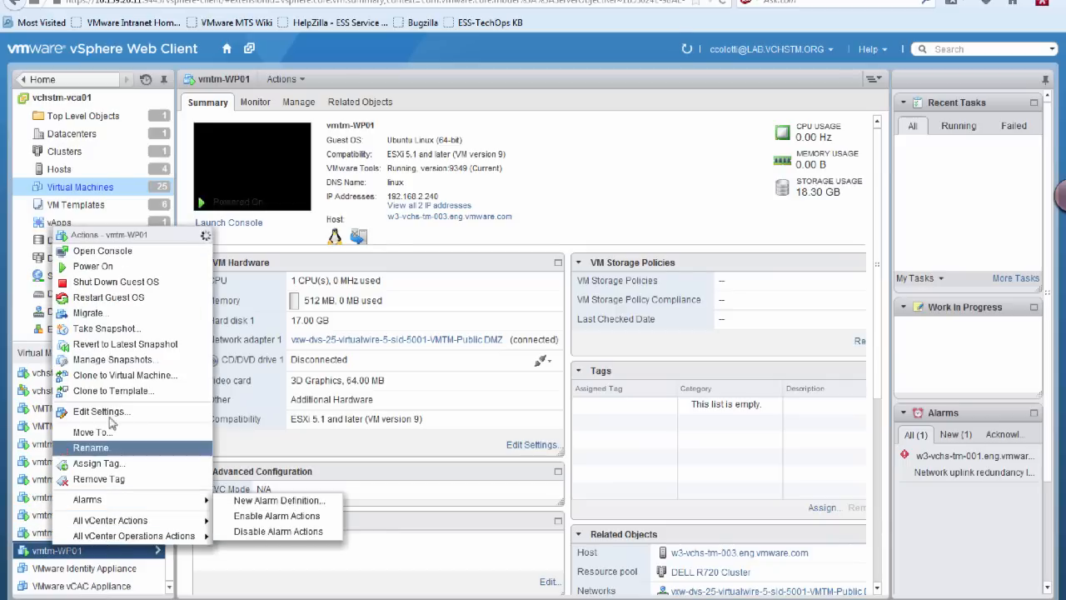
{"action": "left_click", "coordinate": [138, 285]}
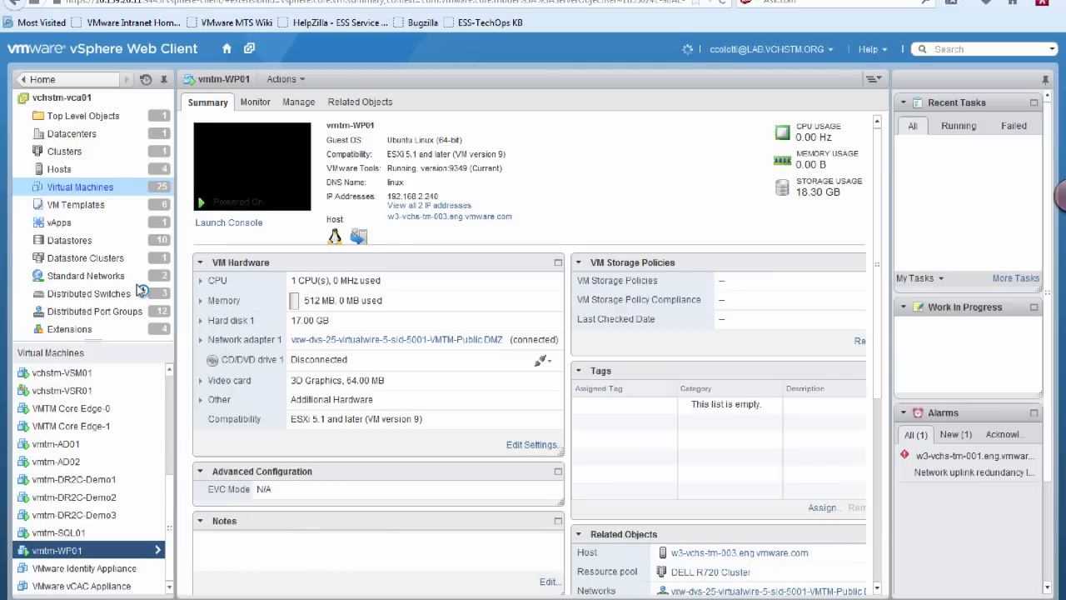
{"action": "left_click", "coordinate": [498, 350]}
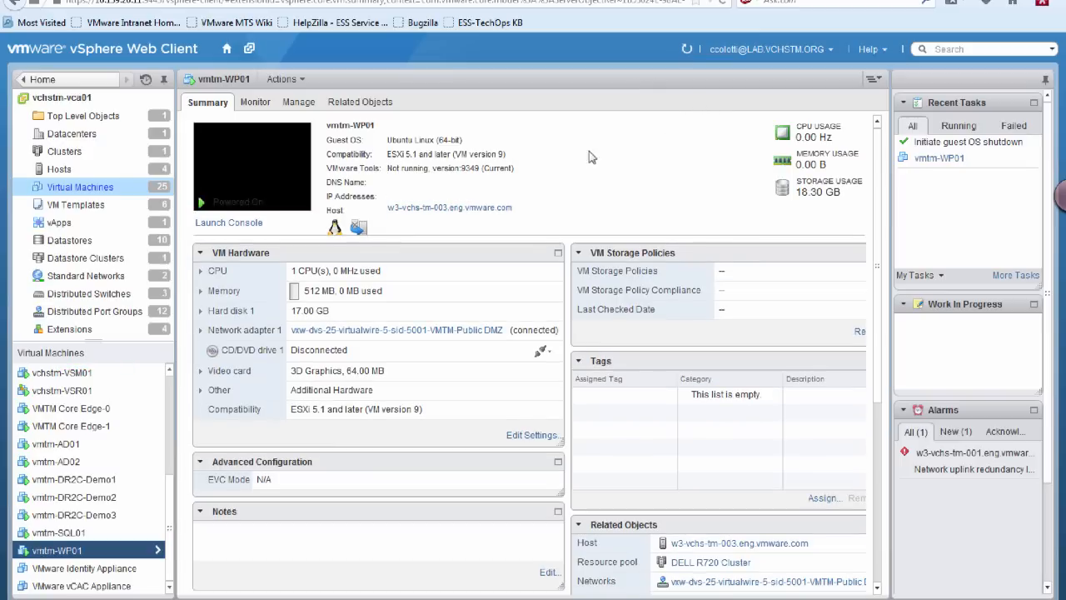
{"action": "key", "text": "ctrl+Left"}
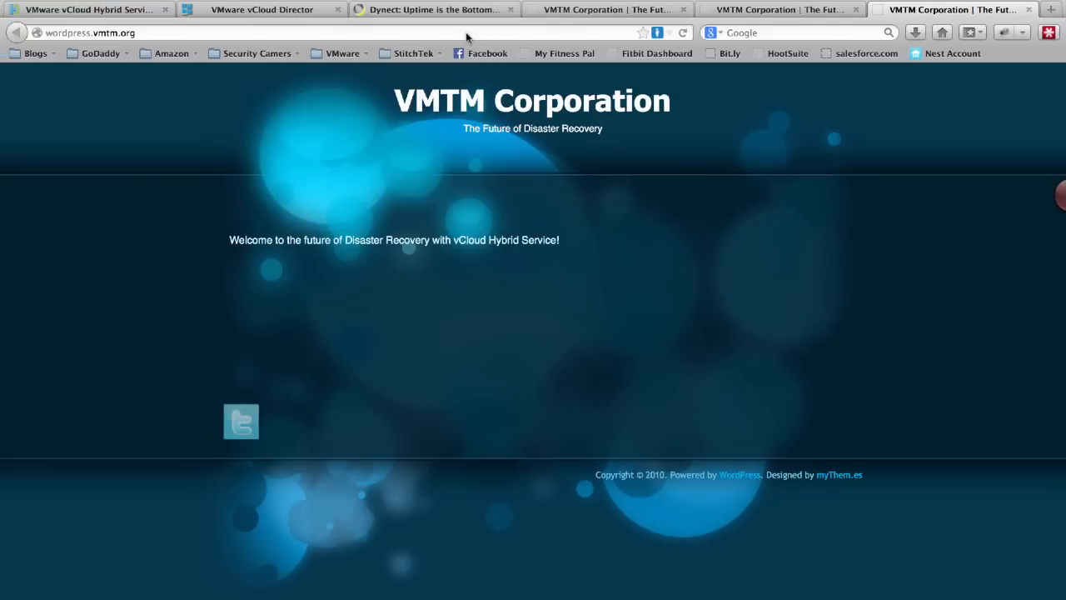
Reload the website at the original VM's address 66.45.200.33 to test whether it still responds
{"action": "left_click", "coordinate": [569, 16]}
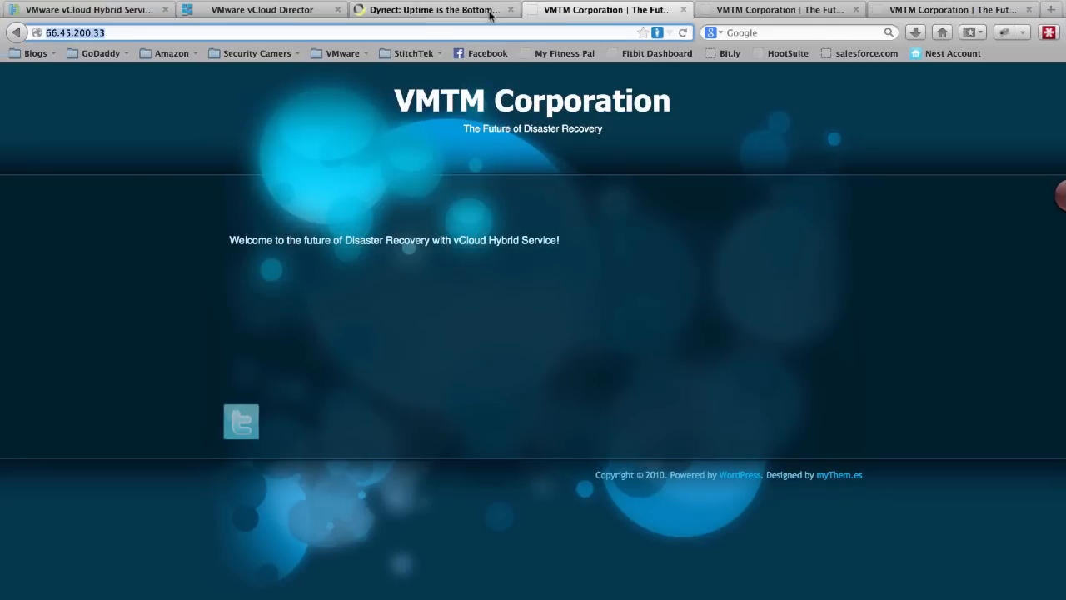
{"action": "left_click", "coordinate": [685, 33]}
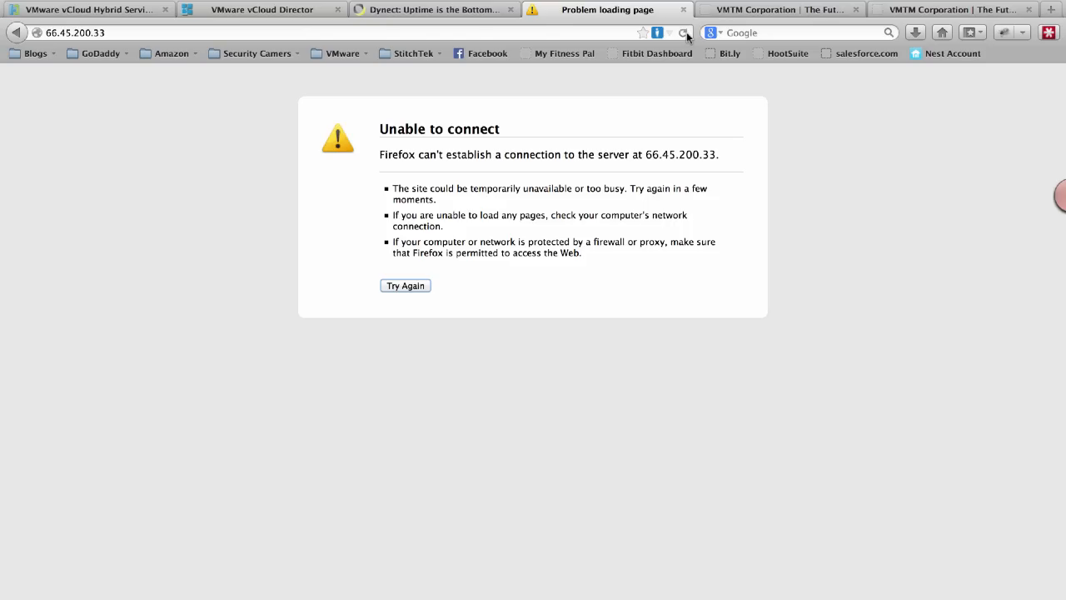
{"action": "left_click", "coordinate": [686, 32]}
Reload the website at 23.92.228.154 and at wordpress.vmtm.org to test the failed-over copy, and close the wordpress.vmtm.org page
{"action": "left_click", "coordinate": [698, 15]}
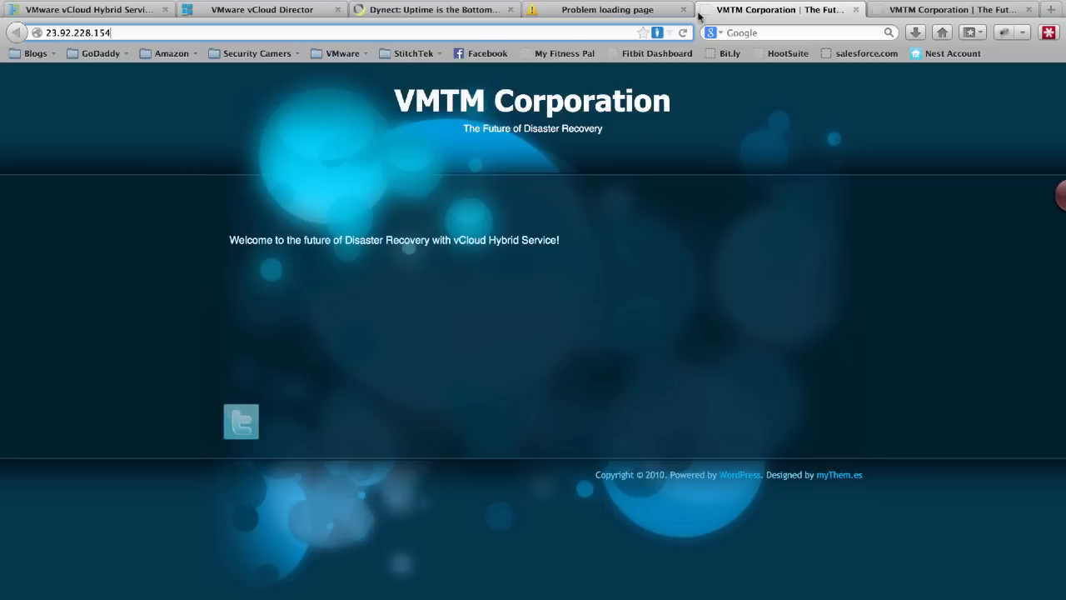
{"action": "left_click", "coordinate": [683, 34]}
{"action": "left_click", "coordinate": [900, 11]}
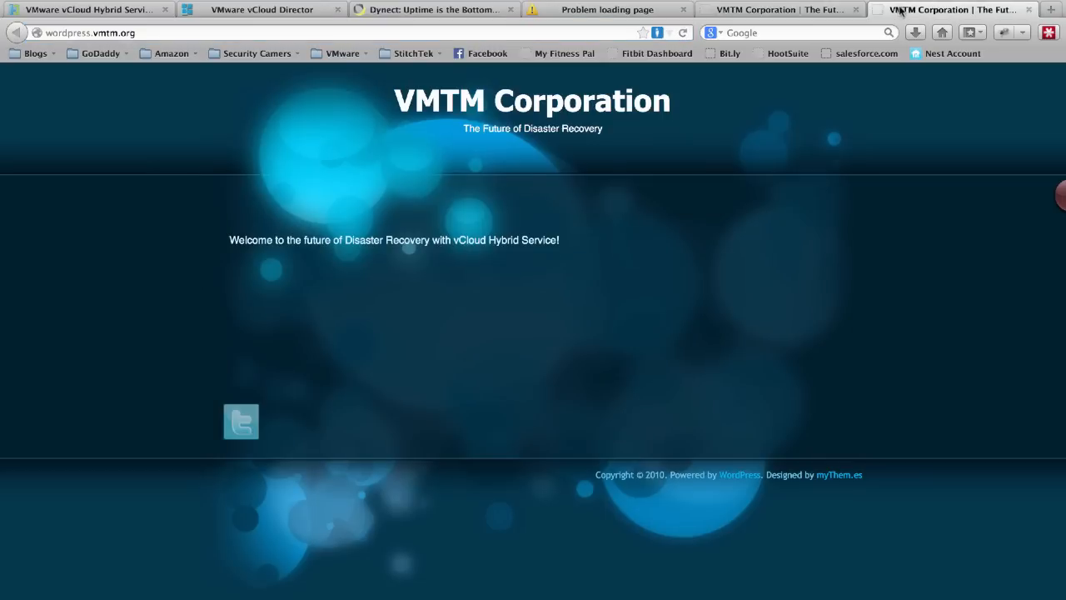
{"action": "left_click", "coordinate": [683, 33]}
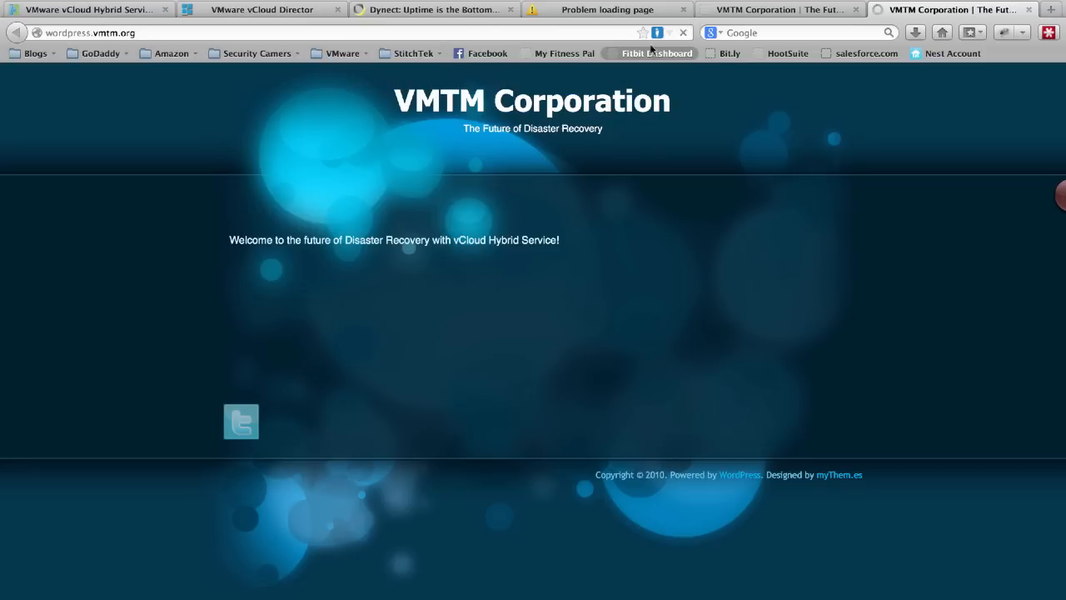
{"action": "left_click", "coordinate": [1029, 10]}
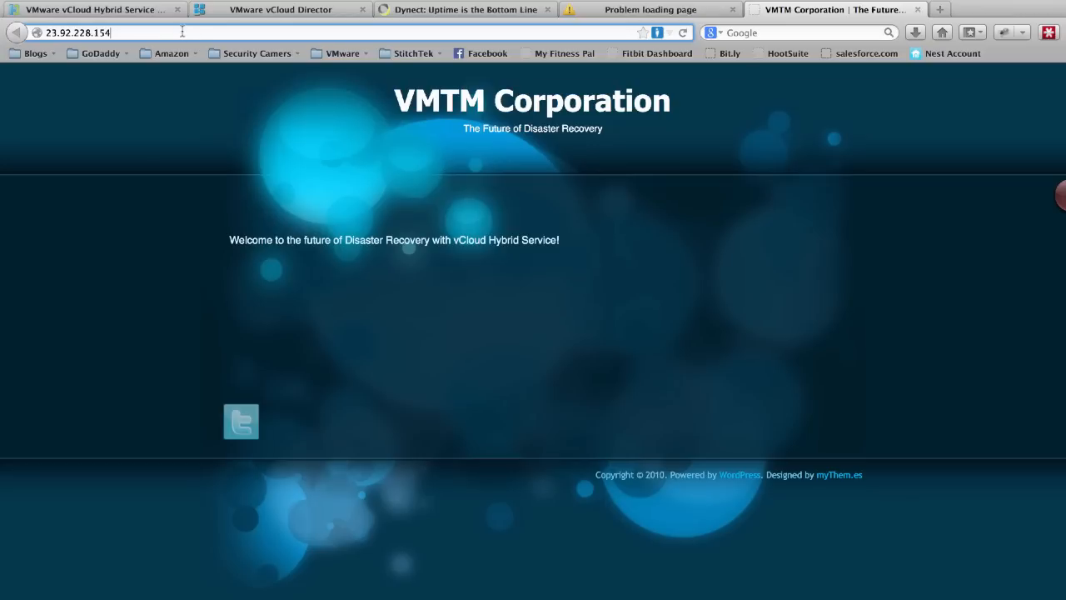
Return to DynECT Managed DNS and examine the IP address and TTL of the wordpress.vmtm.org A record
{"action": "left_click", "coordinate": [411, 17]}
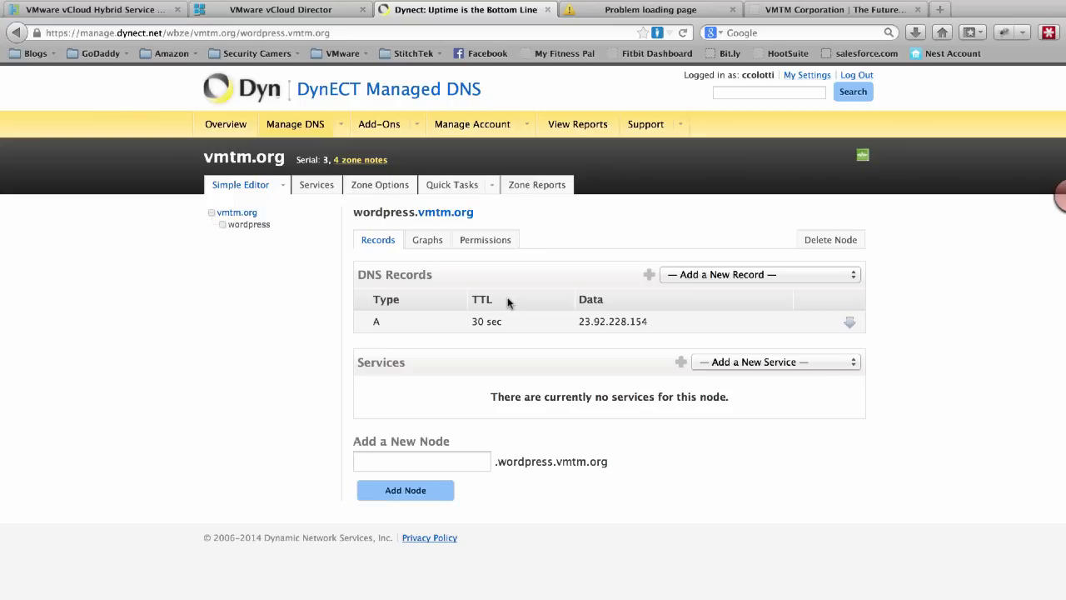
{"action": "left_click_drag", "start_coordinate": [647, 322], "coordinate": [579, 322]}
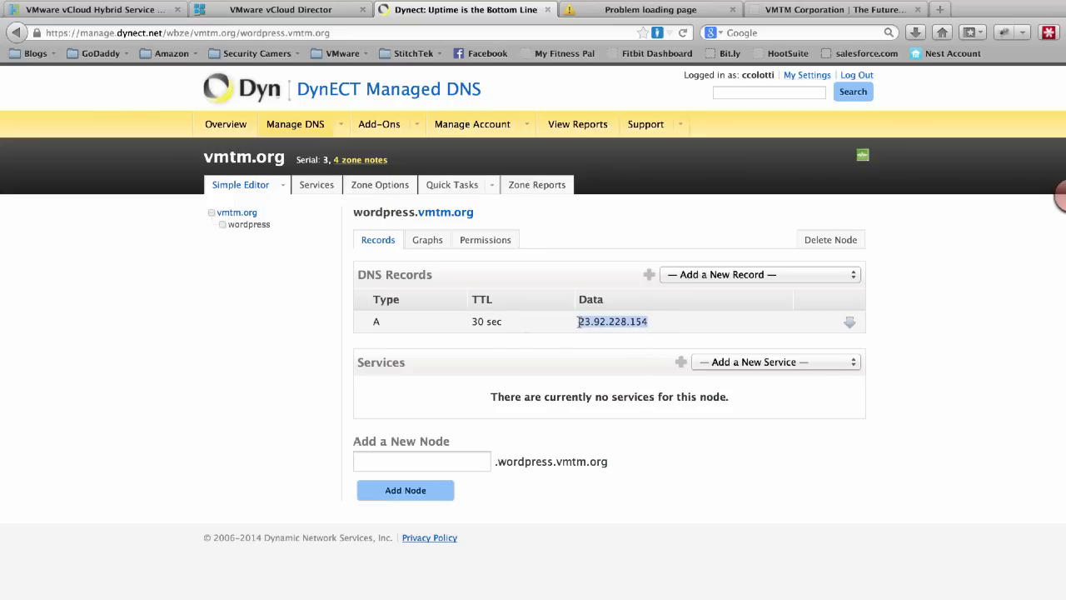
{"action": "left_click_drag", "start_coordinate": [506, 322], "coordinate": [472, 321]}
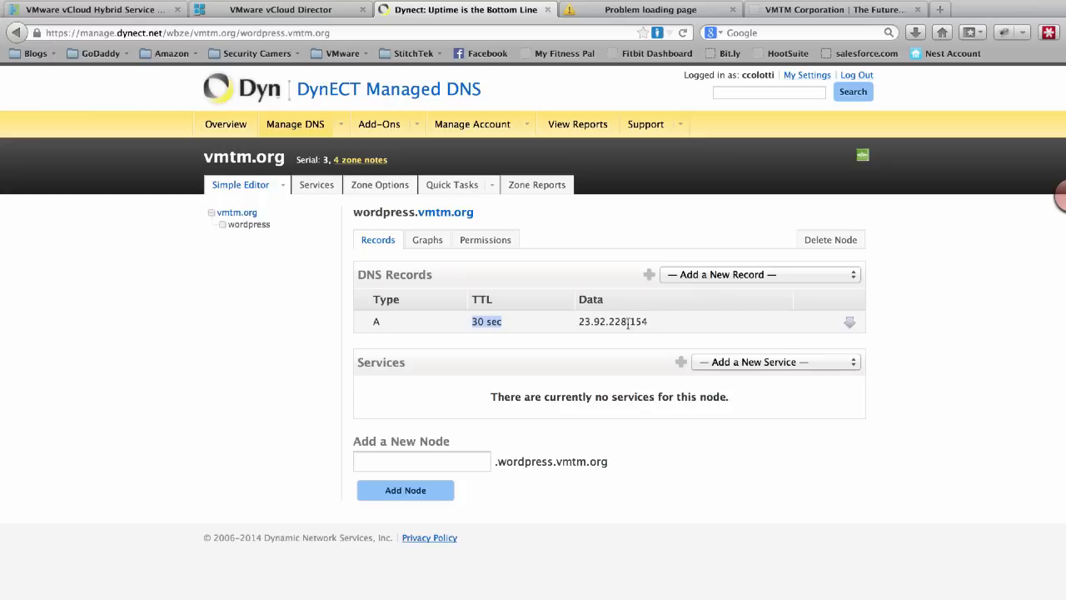
{"action": "left_click_drag", "start_coordinate": [648, 324], "coordinate": [581, 324]}
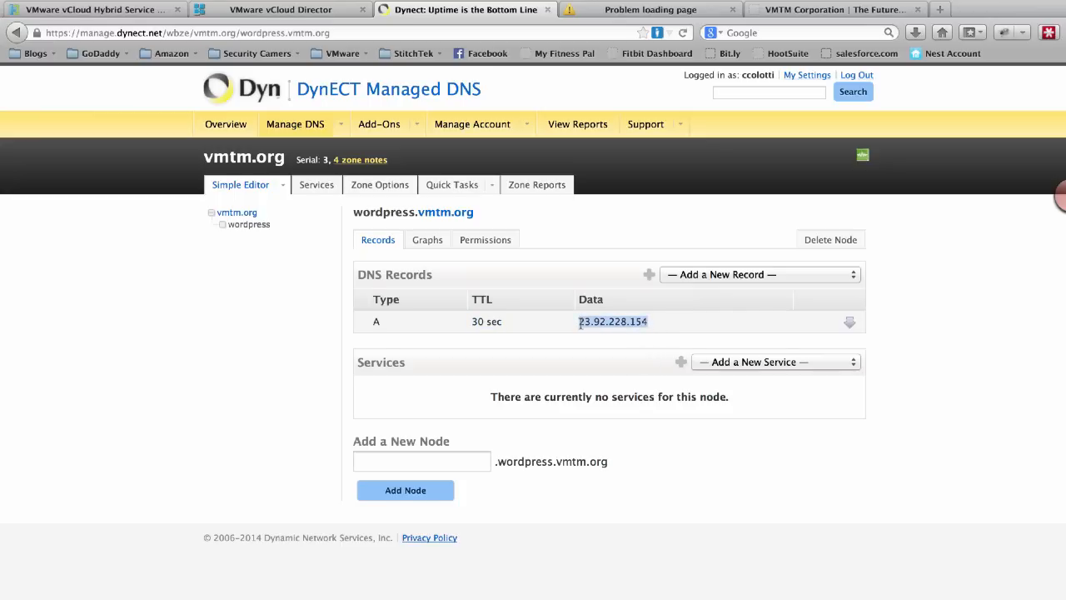
{"action": "left_click_drag", "start_coordinate": [505, 324], "coordinate": [474, 320]}
{"action": "left_click", "coordinate": [515, 324]}
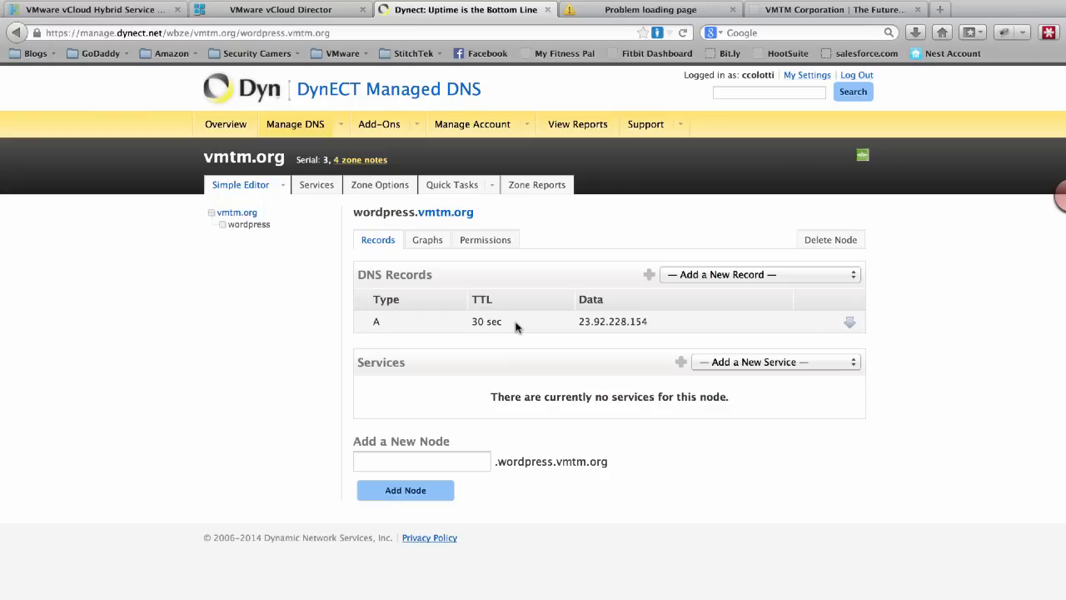
{"action": "left_click_drag", "start_coordinate": [504, 321], "coordinate": [472, 321]}
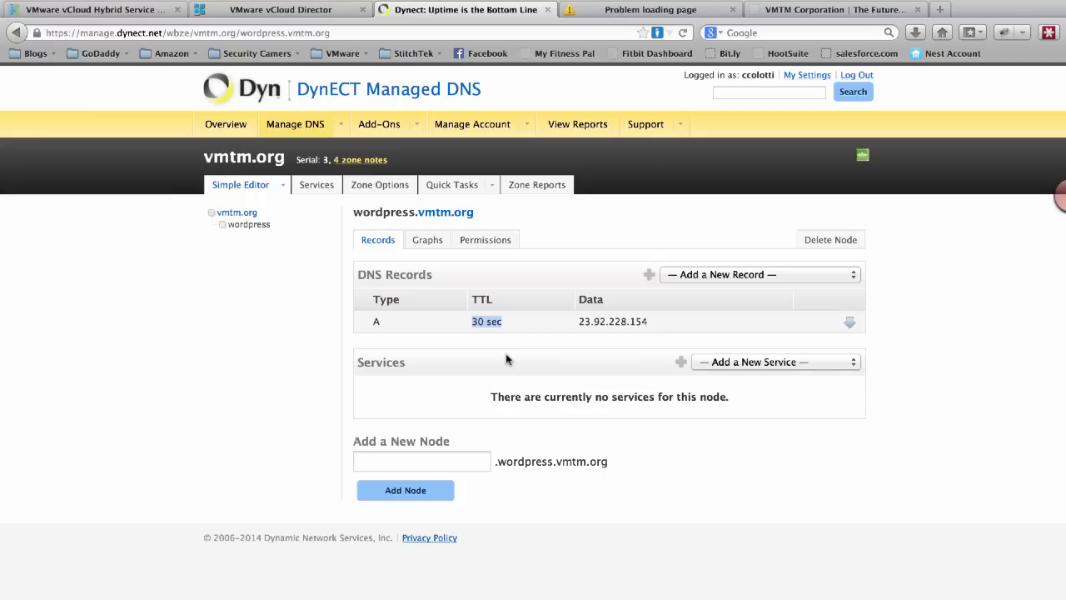